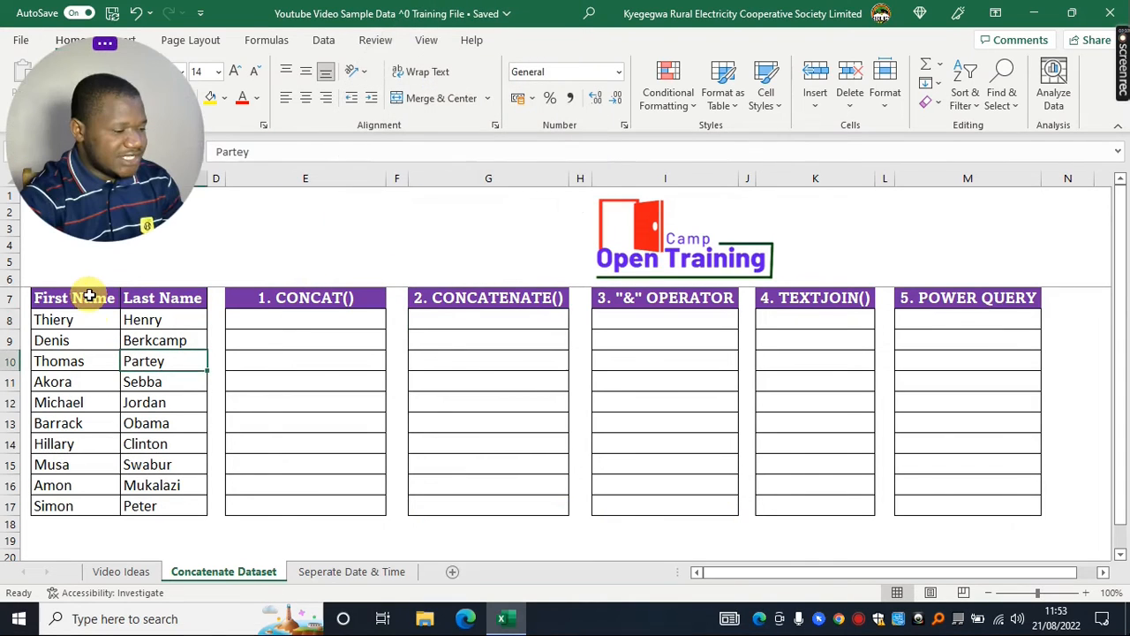
pyautogui.moveTo(89, 295); pyautogui.dragTo(82, 504)
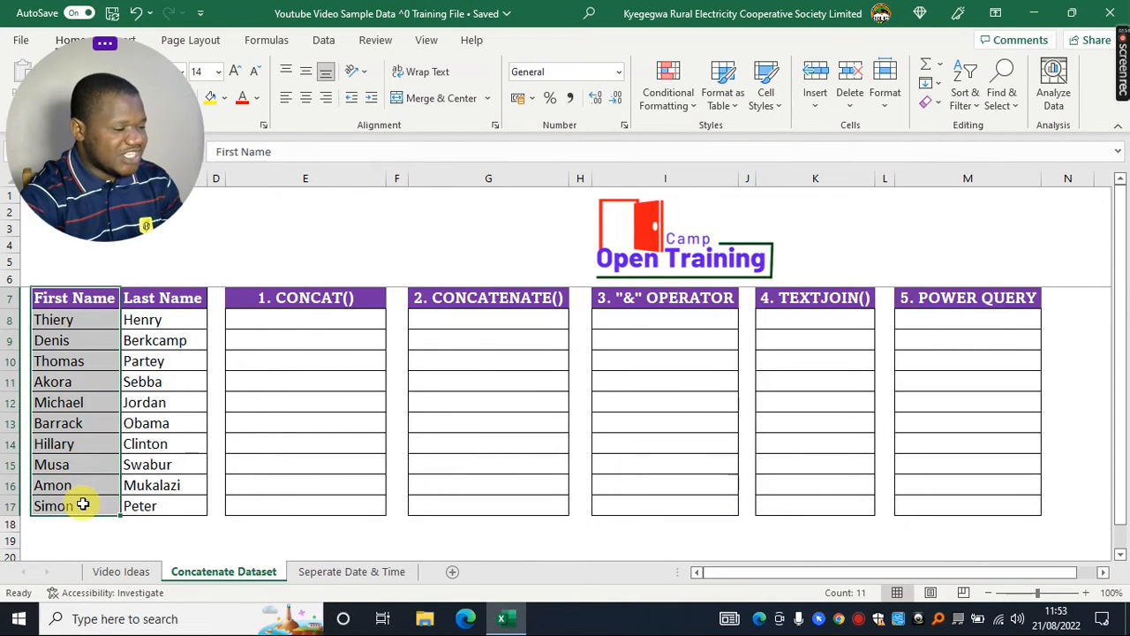
pyautogui.moveTo(165, 297); pyautogui.dragTo(170, 505)
pyautogui.click(124, 391)
pyautogui.moveTo(89, 298); pyautogui.dragTo(83, 464)
pyautogui.moveTo(161, 297); pyautogui.dragTo(164, 464)
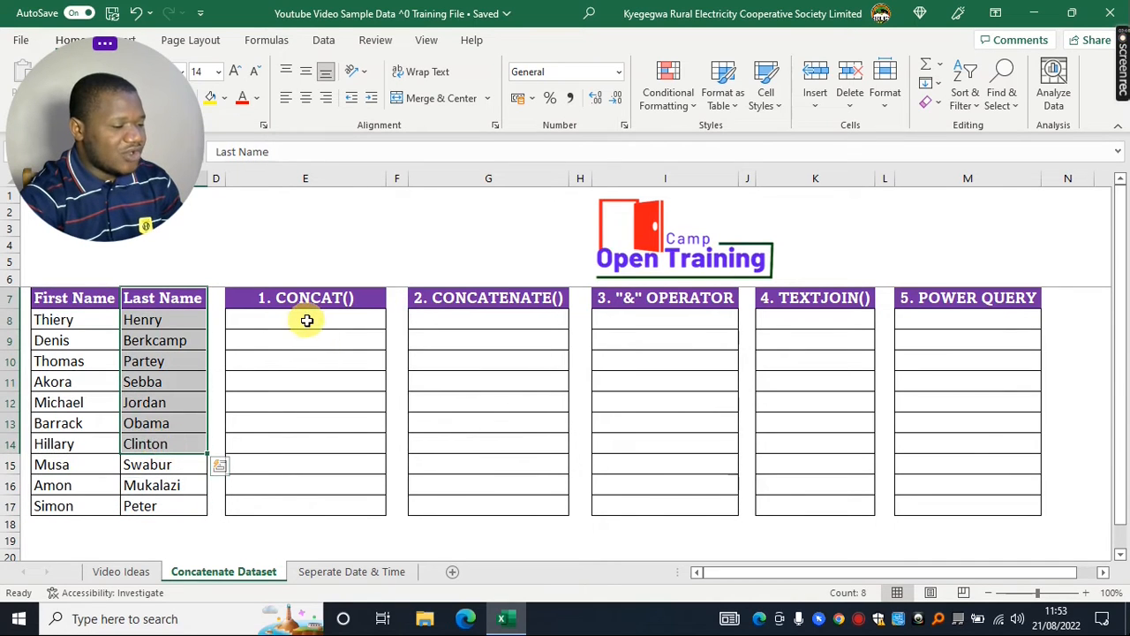
pyautogui.click(307, 320)
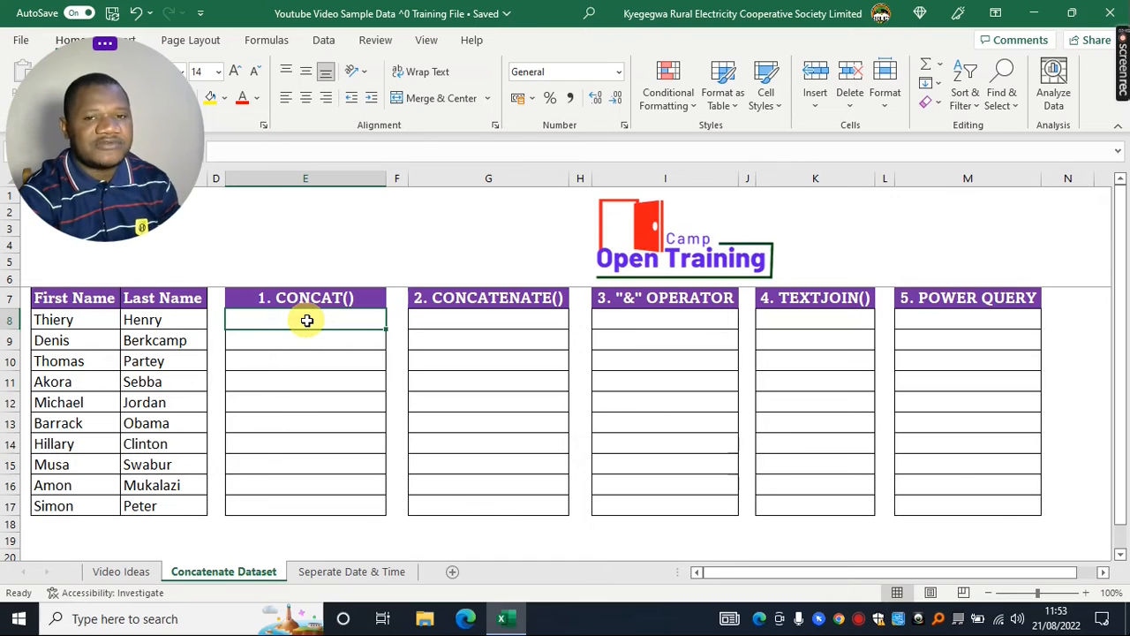
pyautogui.click(295, 338)
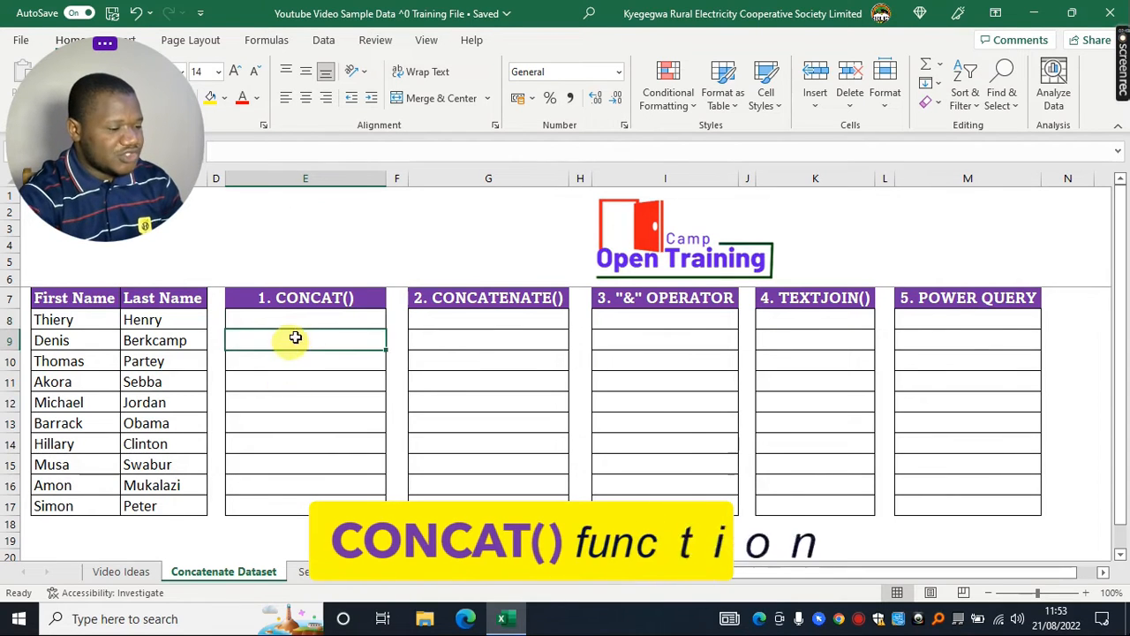
# - Enter the formula =CONCAT(B8,C8) in cell E8 to join the first and last name
pyautogui.click(294, 323)
pyautogui.write('=')
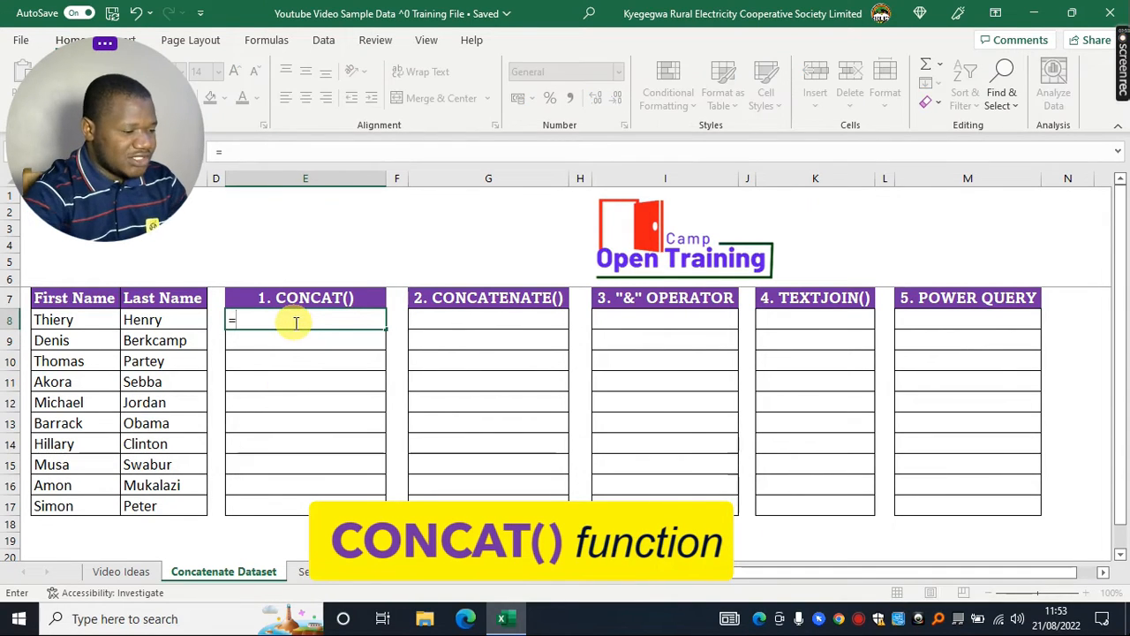
pyautogui.write('concate')
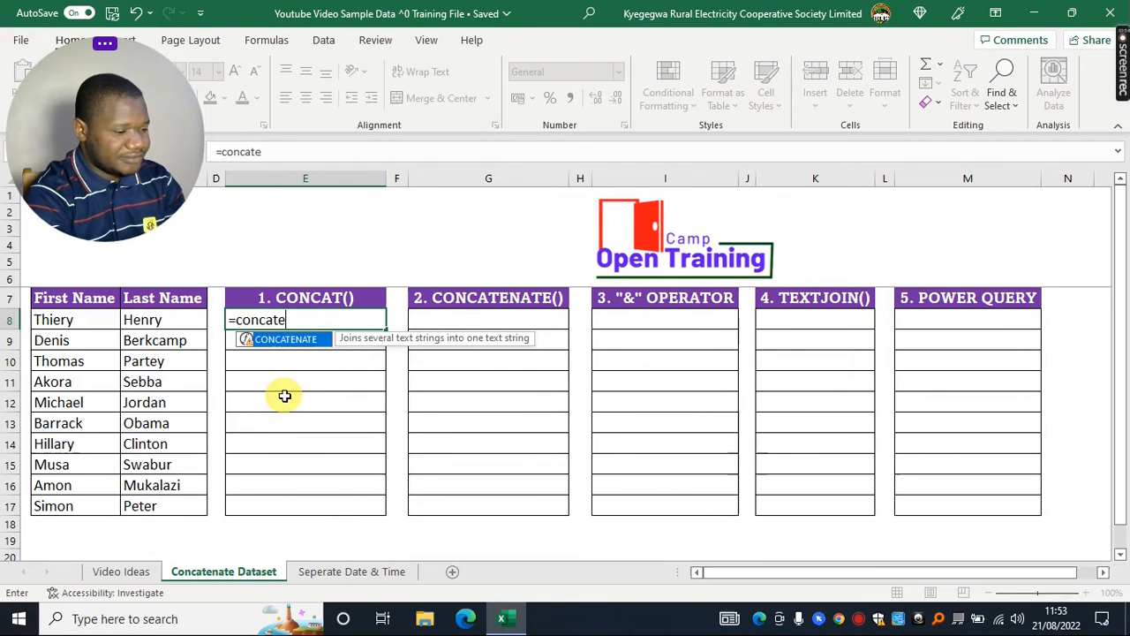
pyautogui.press('BackSpace')
pyautogui.press('Tab')
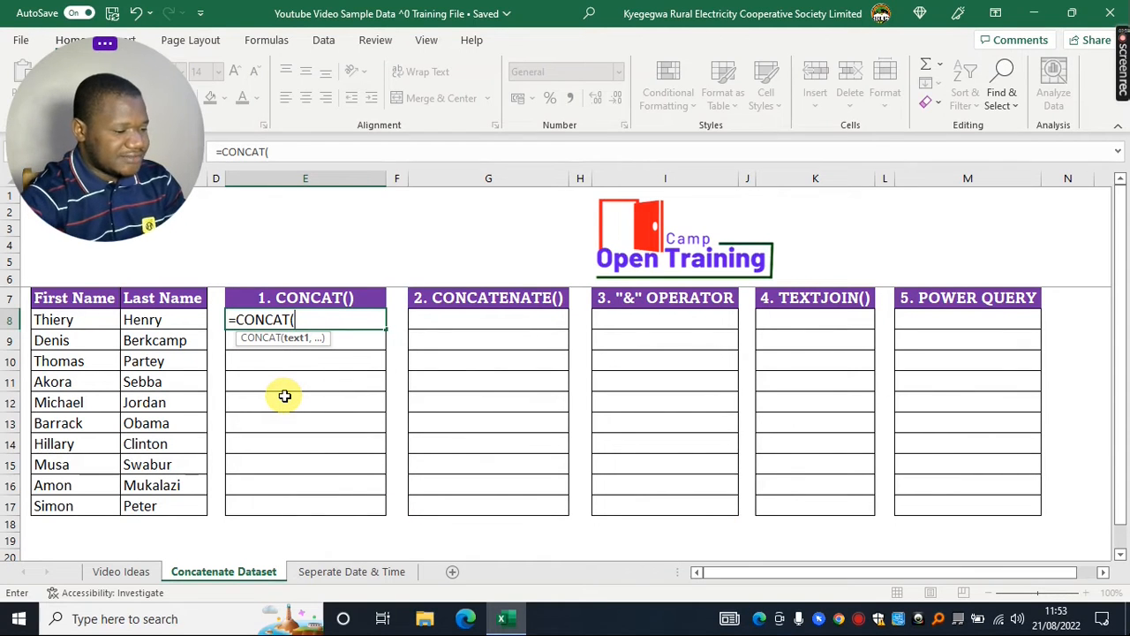
pyautogui.click(64, 321)
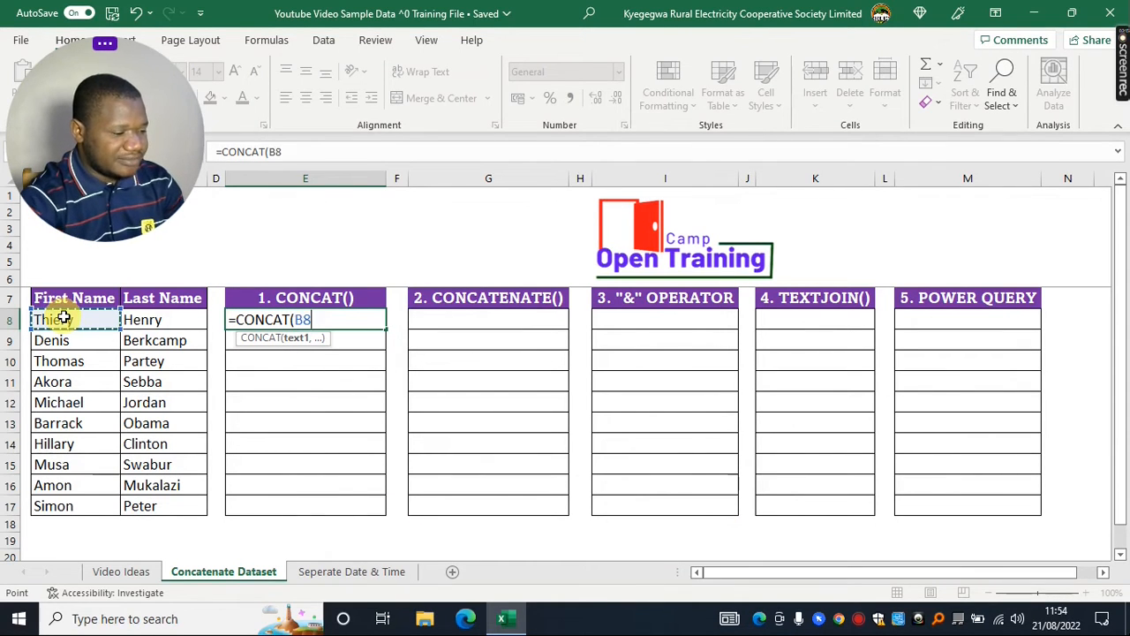
pyautogui.write(',')
pyautogui.click(150, 320)
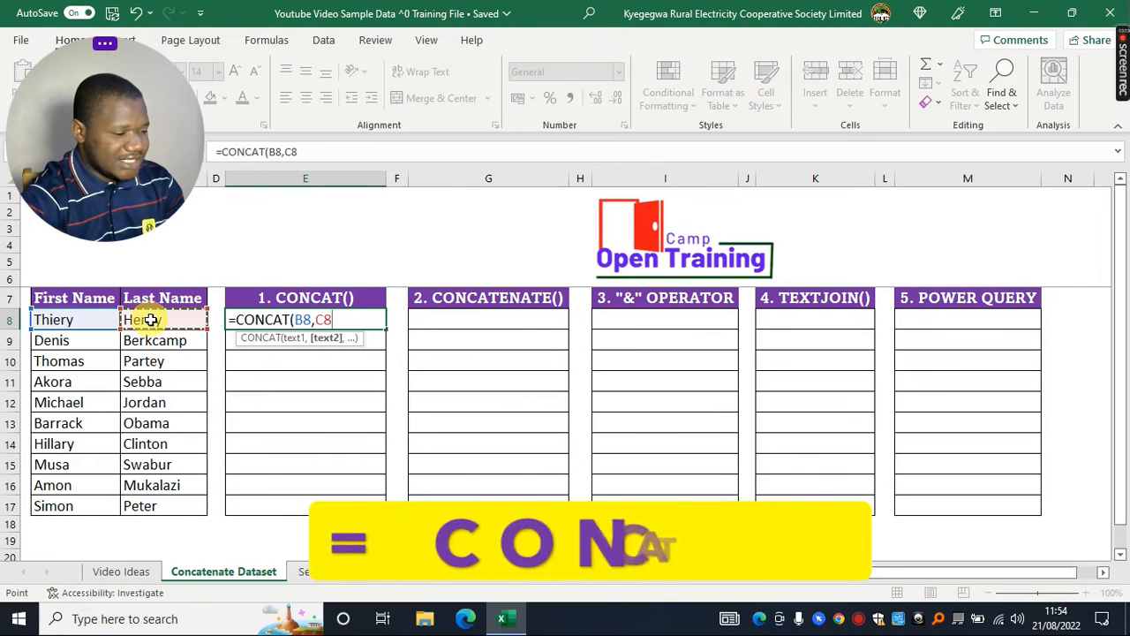
pyautogui.write(')')
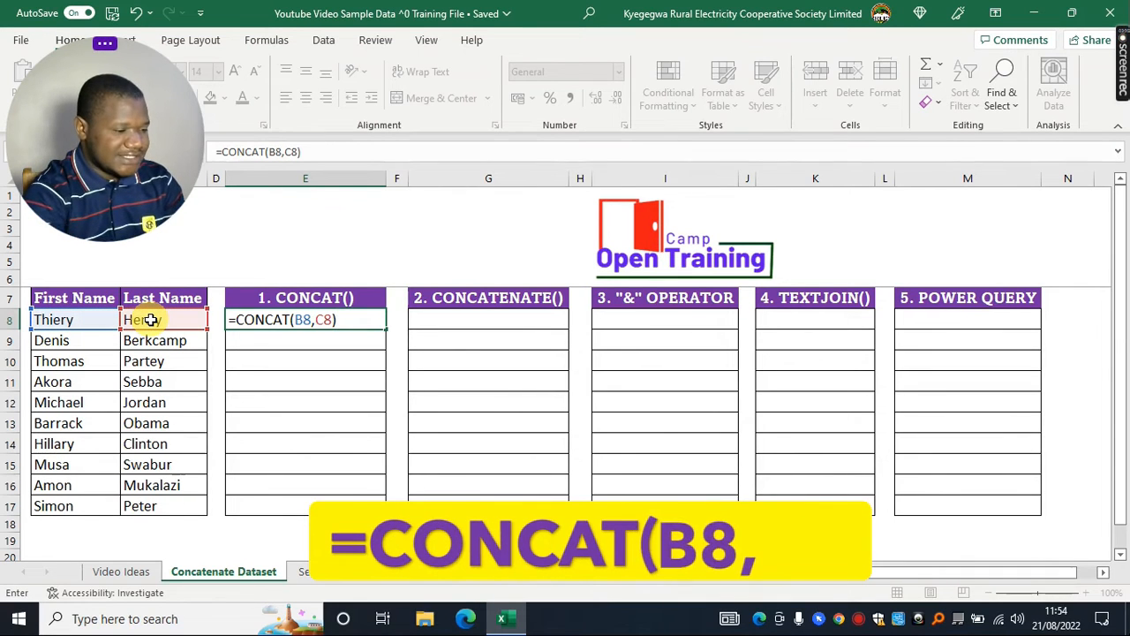
pyautogui.press('Return')
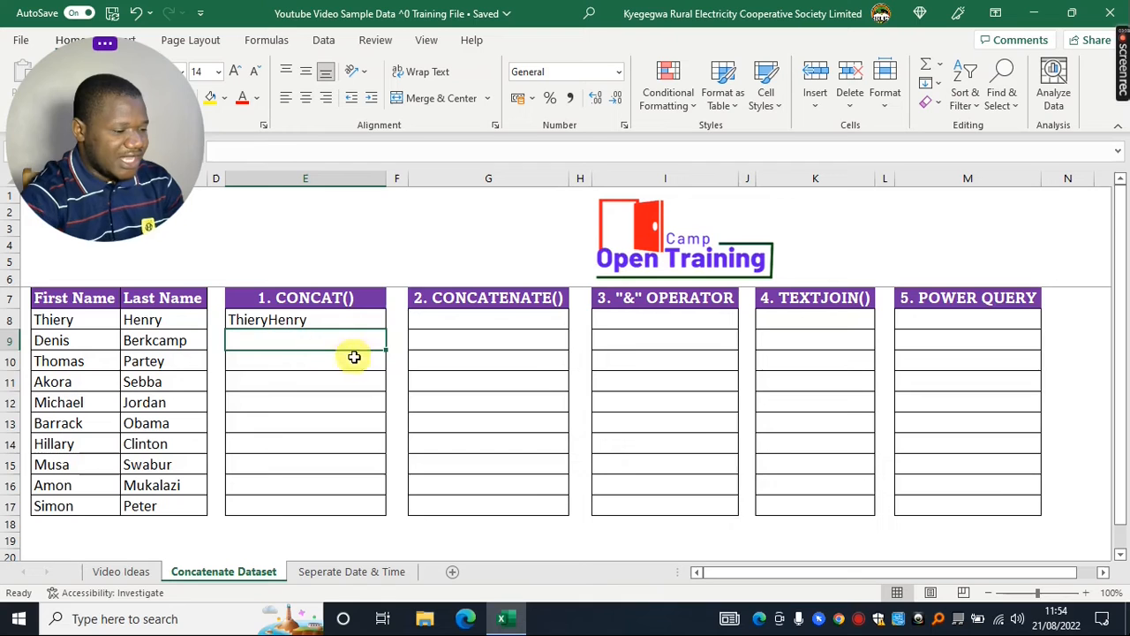
pyautogui.click(342, 380)
pyautogui.click(287, 320)
pyautogui.moveTo(48, 320); pyautogui.dragTo(147, 320)
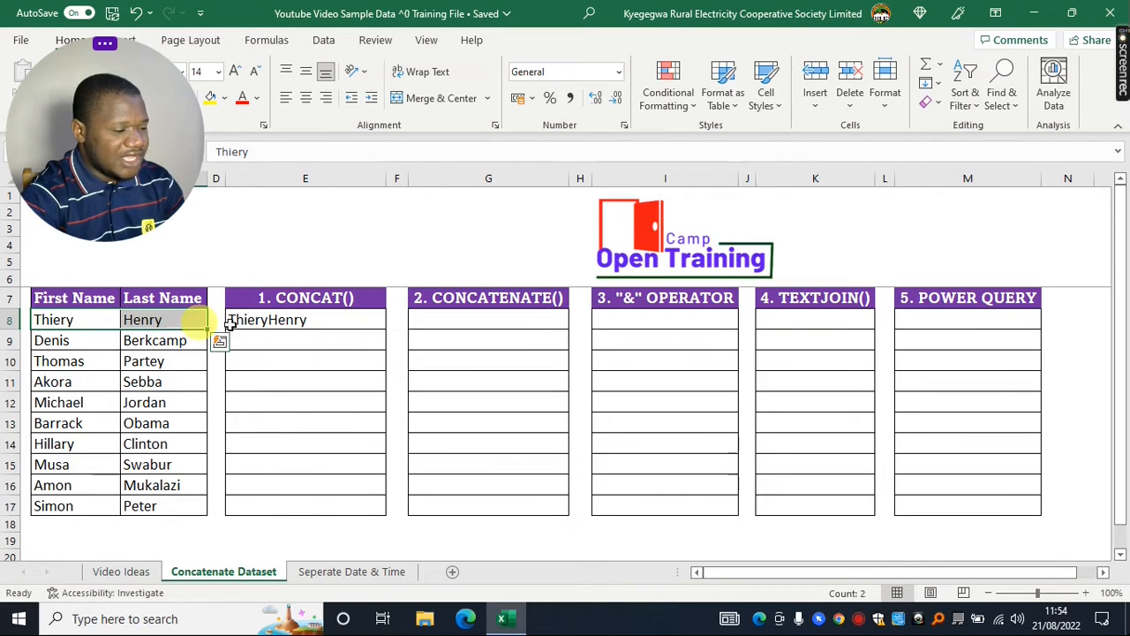
# - Insert a quoted space between the two references in E8, making the formula =CONCAT(B8," ",C8)
pyautogui.click(278, 322)
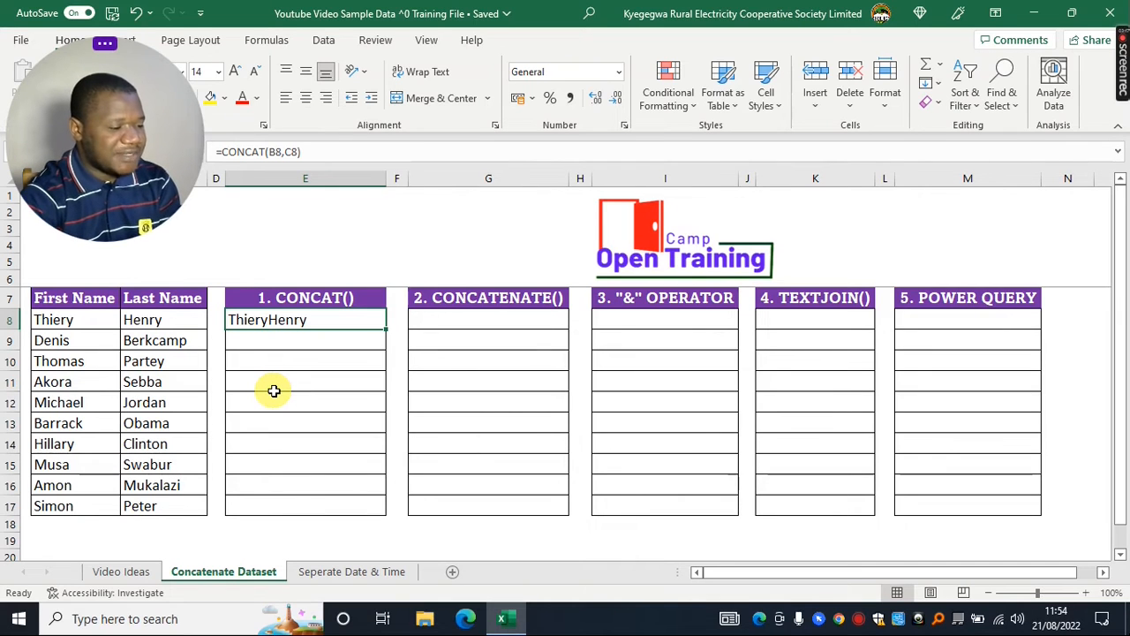
pyautogui.click(285, 152)
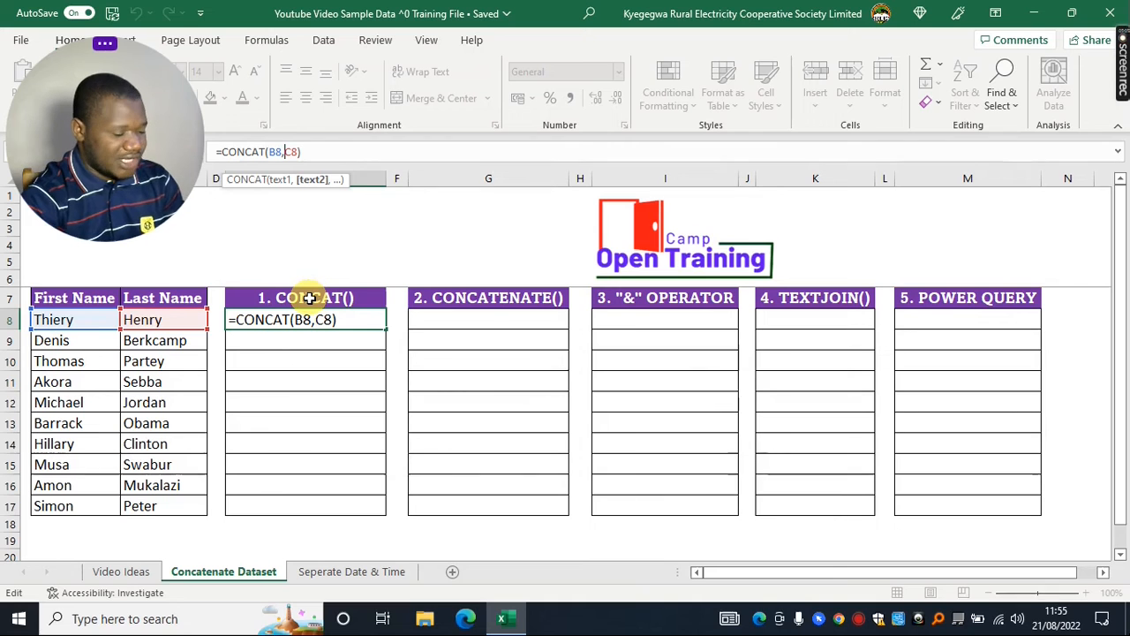
pyautogui.write('"')
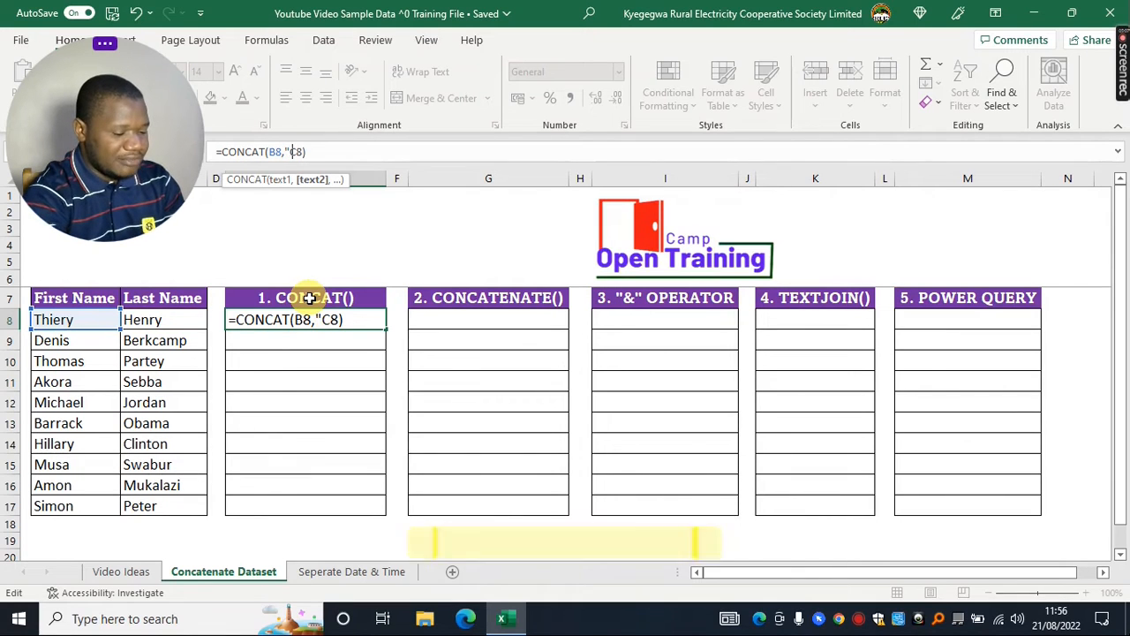
pyautogui.write(' "')
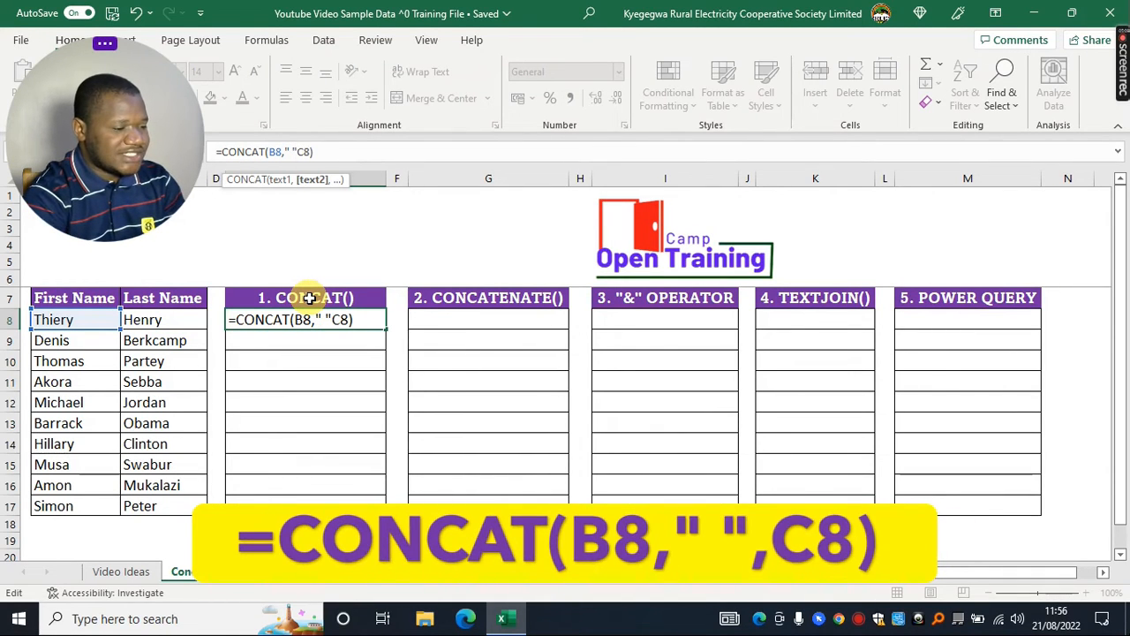
pyautogui.write(',')
pyautogui.press('Return')
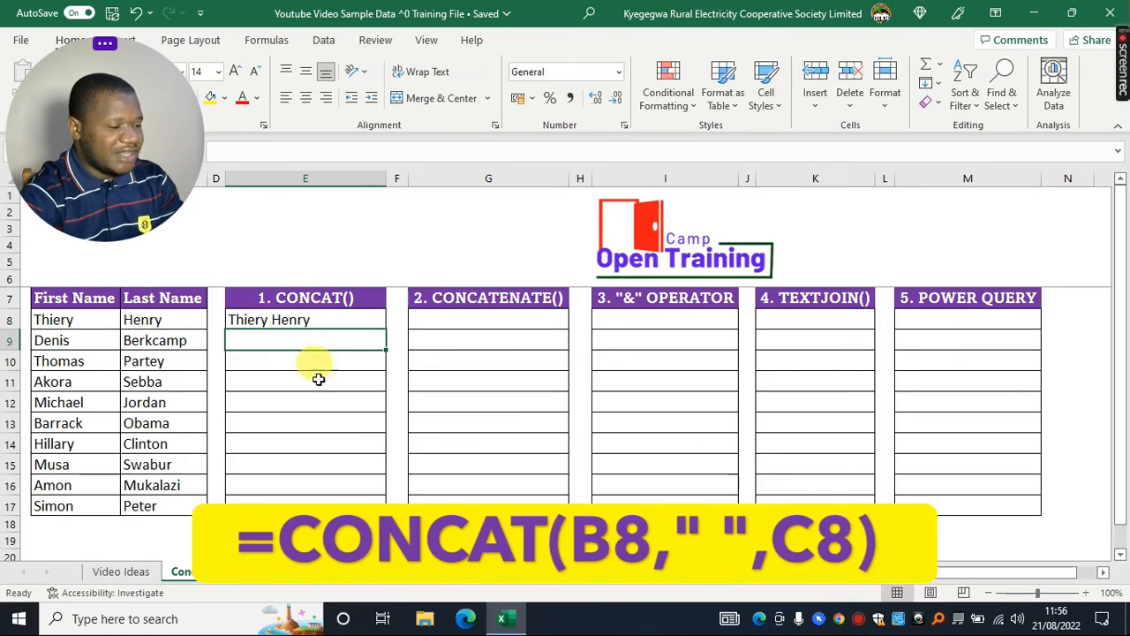
# - Fill the CONCAT formula from E8 down through E17
pyautogui.click(287, 324)
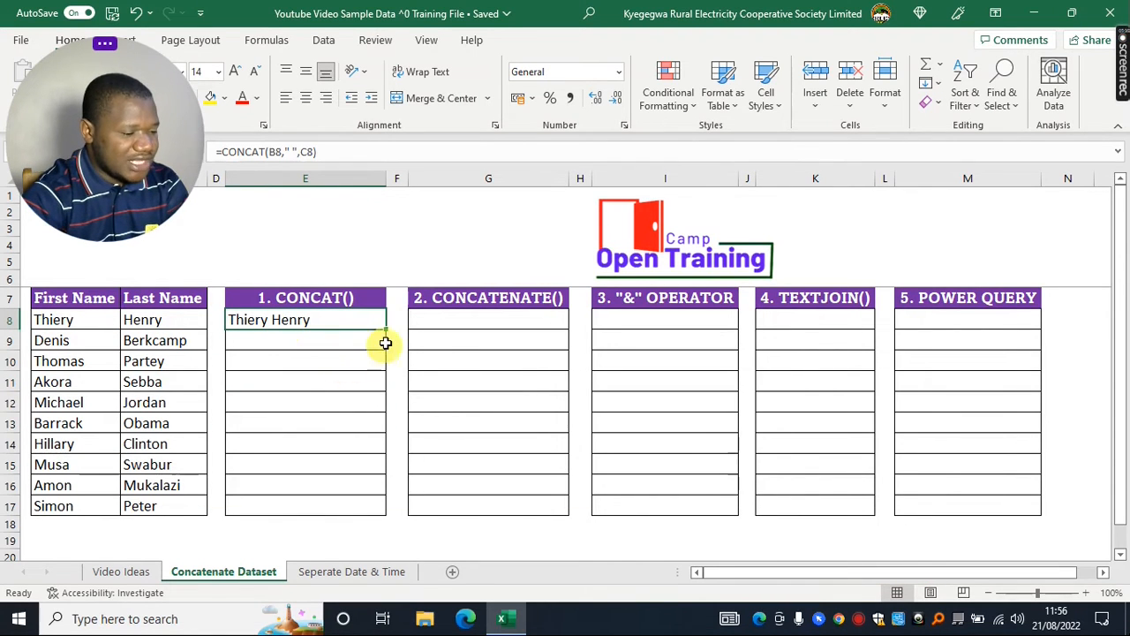
pyautogui.moveTo(385, 344); pyautogui.dragTo(371, 508)
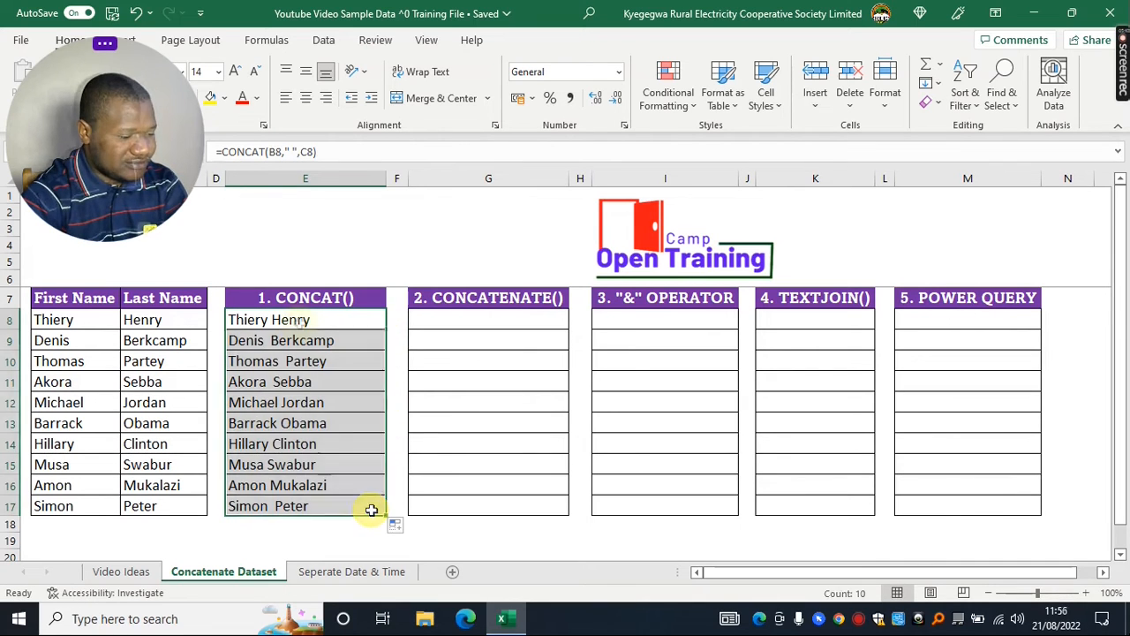
pyautogui.click(301, 322)
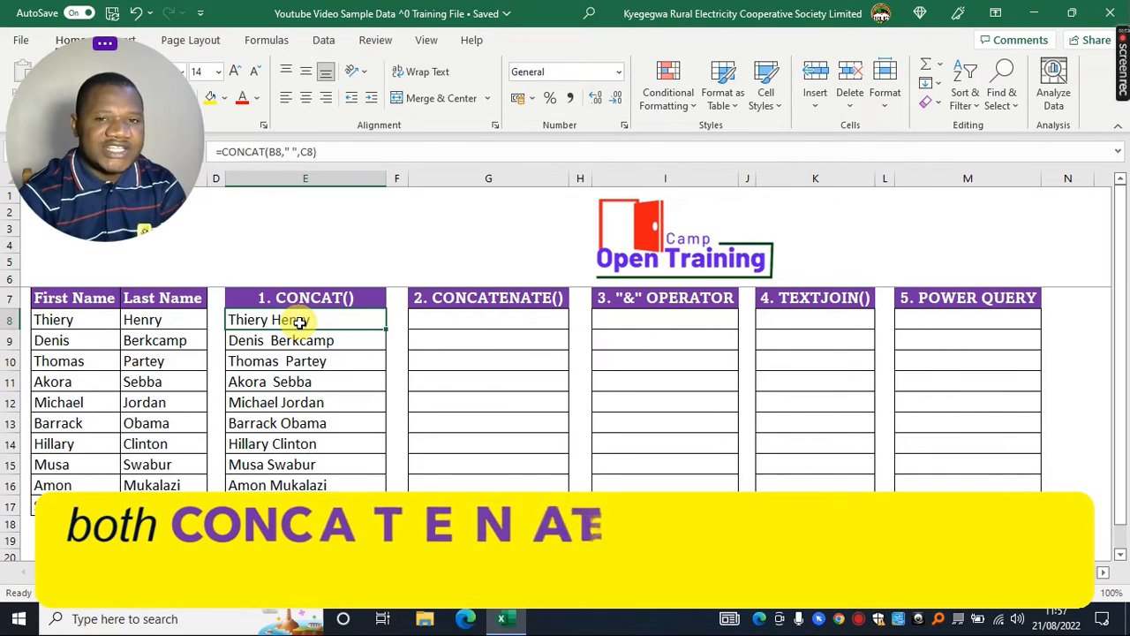
# - Enter the formula =CONCATENATE(B8," ",C8) in cell G8 to join the names with a space
pyautogui.click(448, 328)
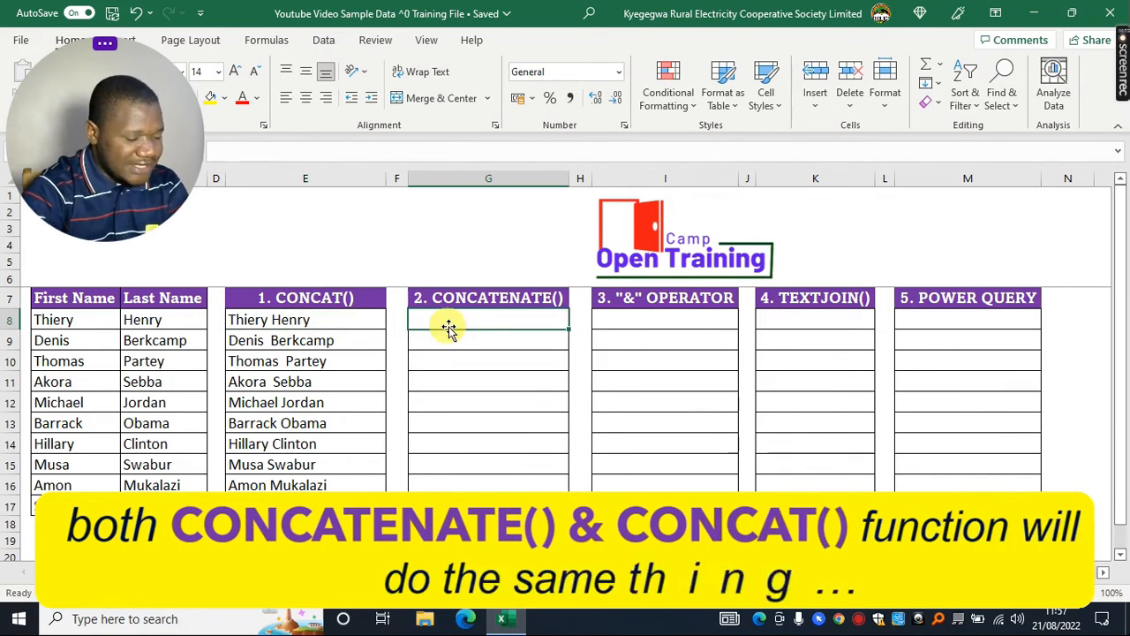
pyautogui.write('=concate')
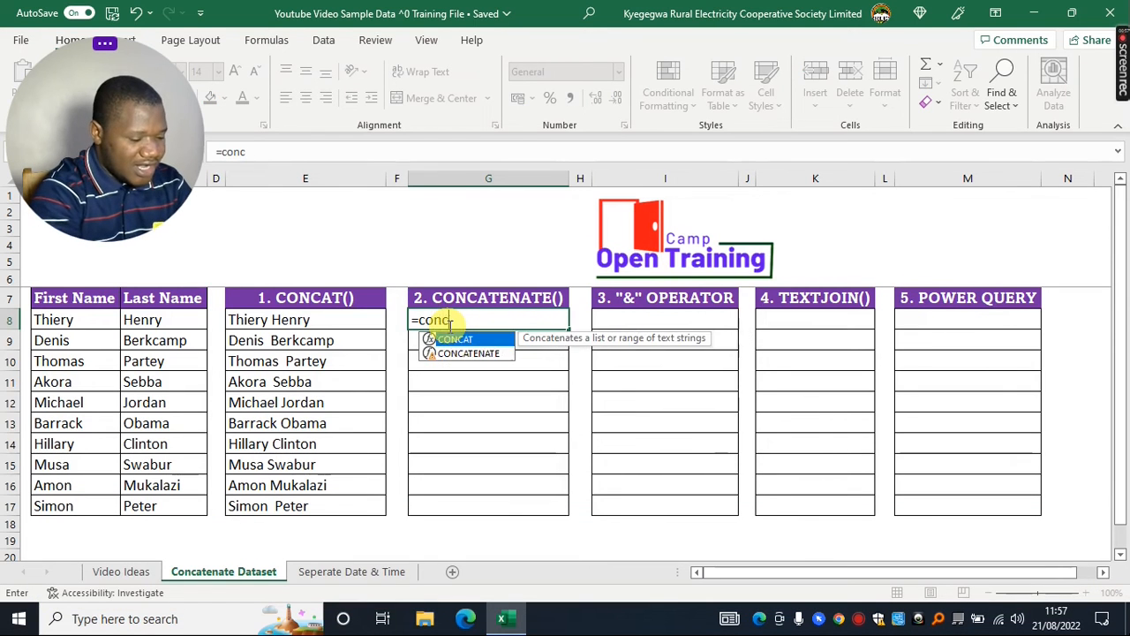
pyautogui.press('Tab')
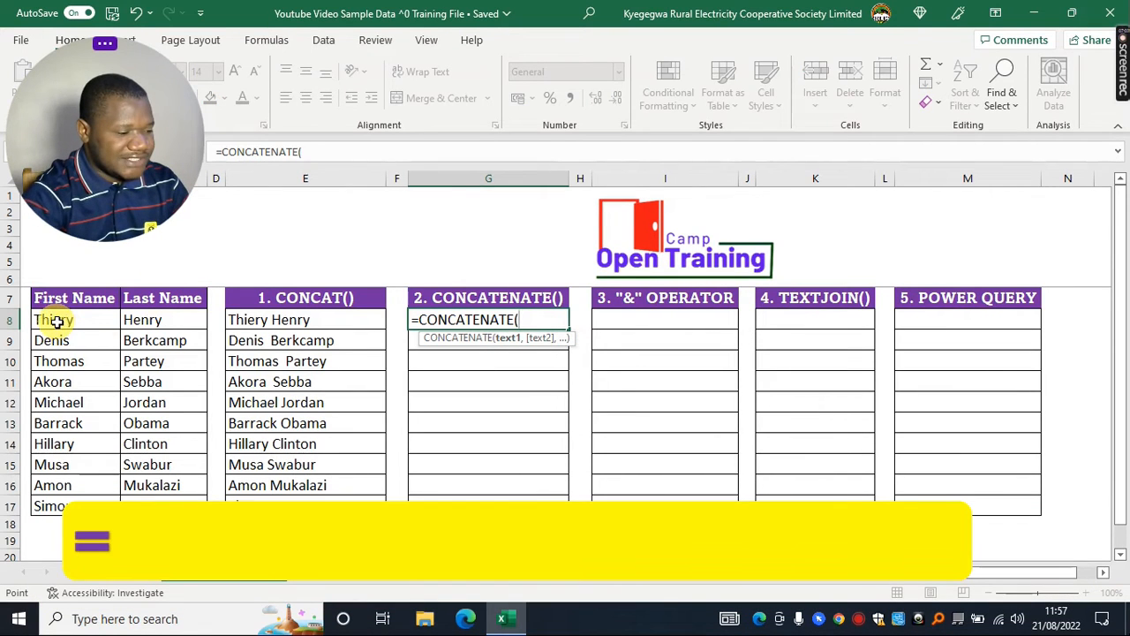
pyautogui.click(56, 321)
pyautogui.write(',')
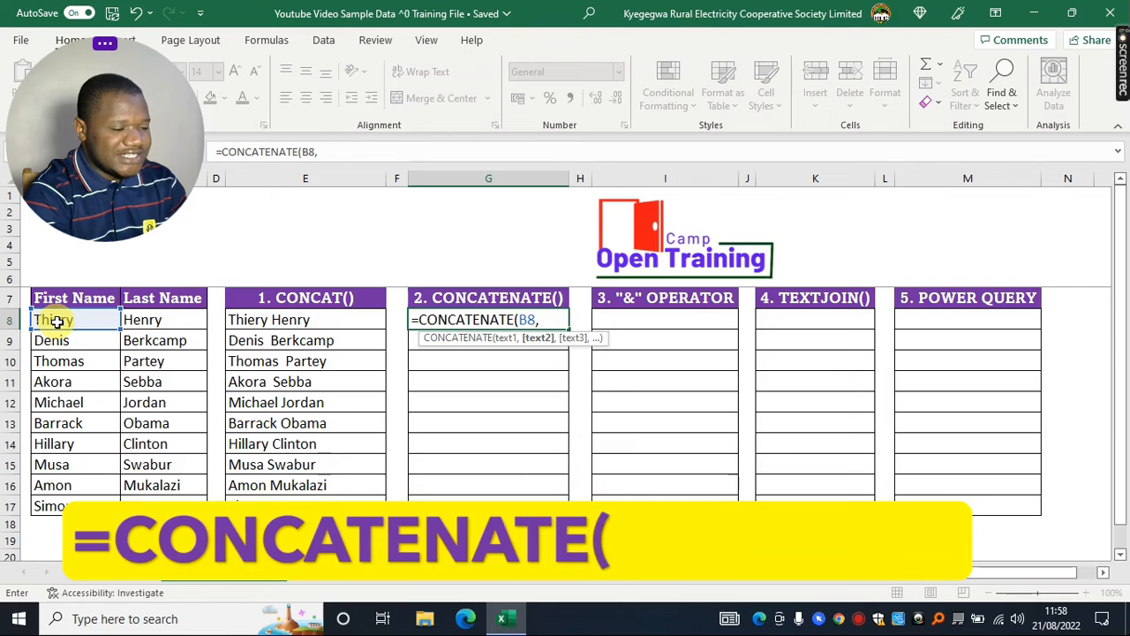
pyautogui.write('"')
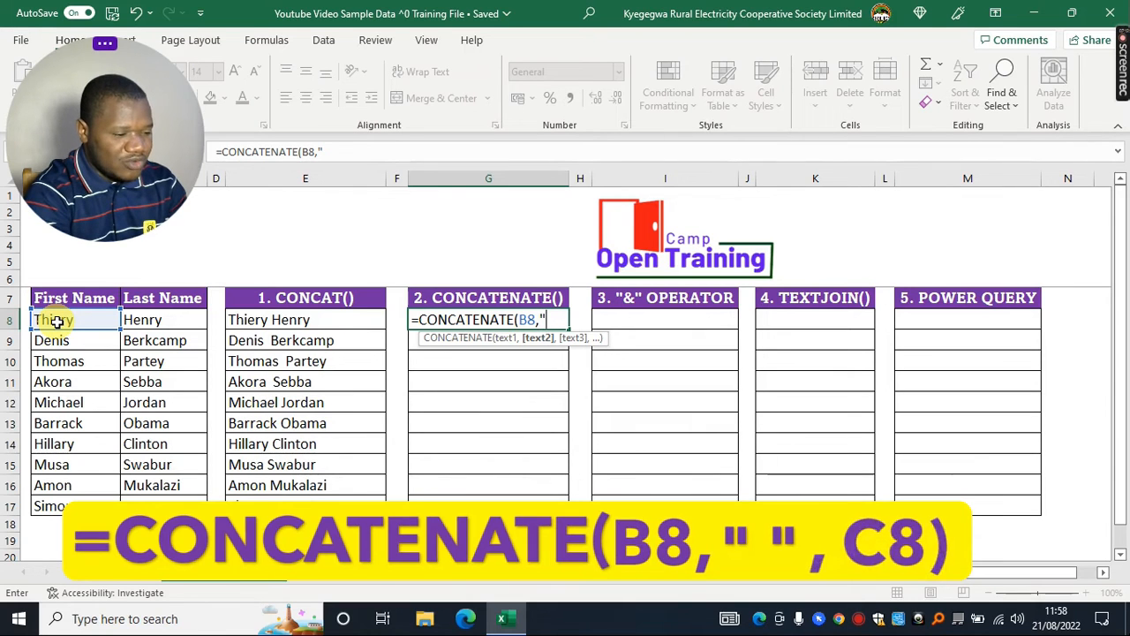
pyautogui.write(' ",')
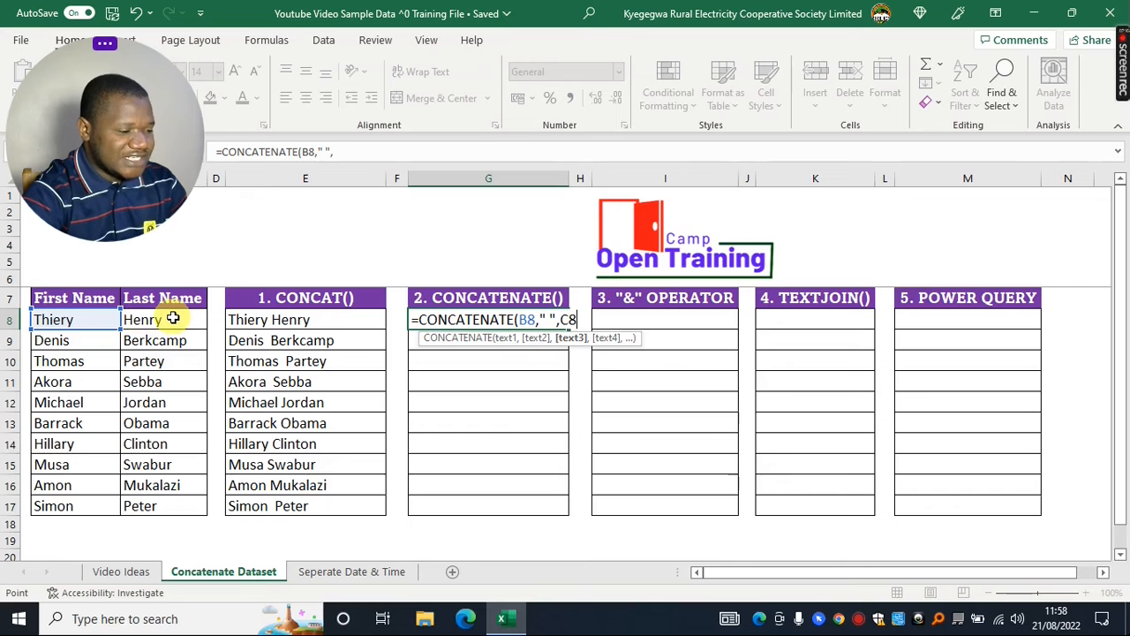
pyautogui.write(')')
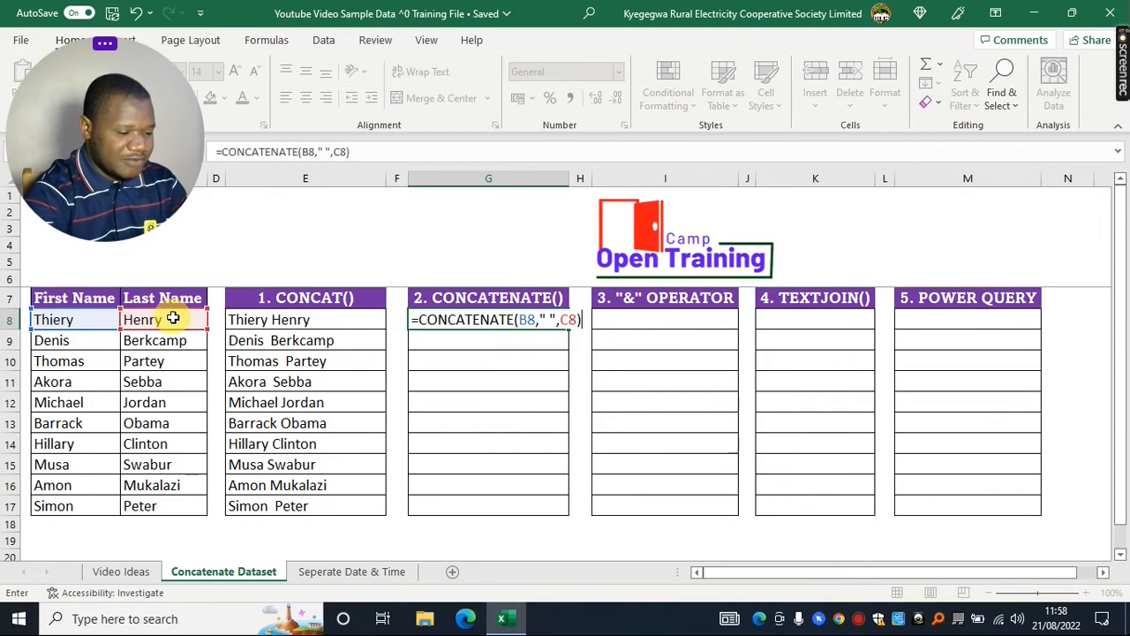
pyautogui.press('Return')
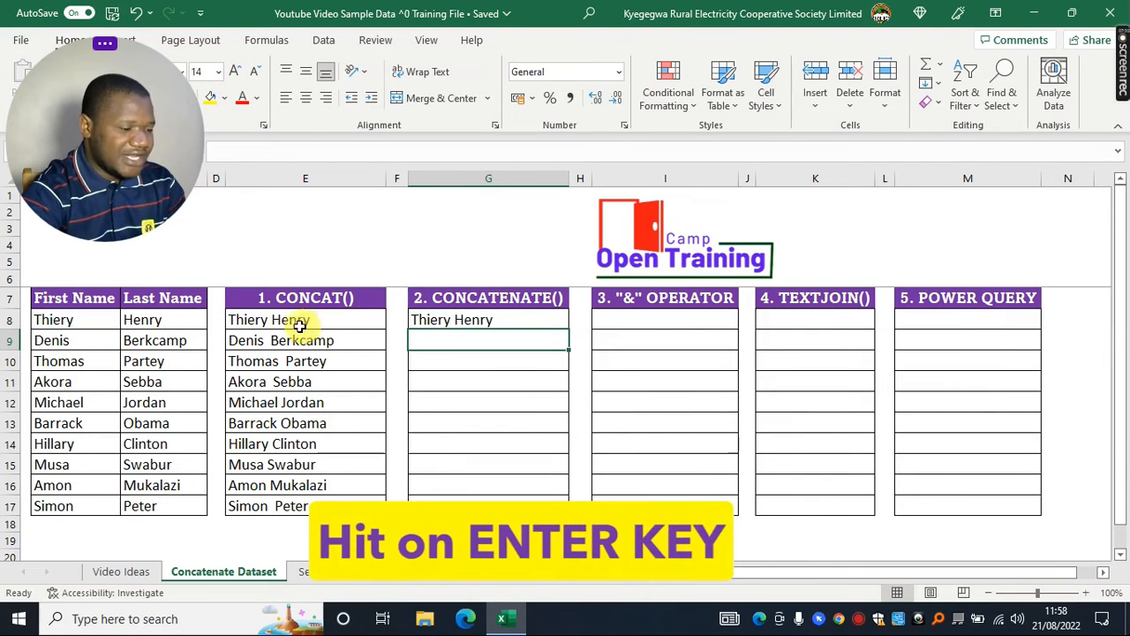
# - Fill the CONCATENATE formula from G8 down through G17
pyautogui.click(422, 321)
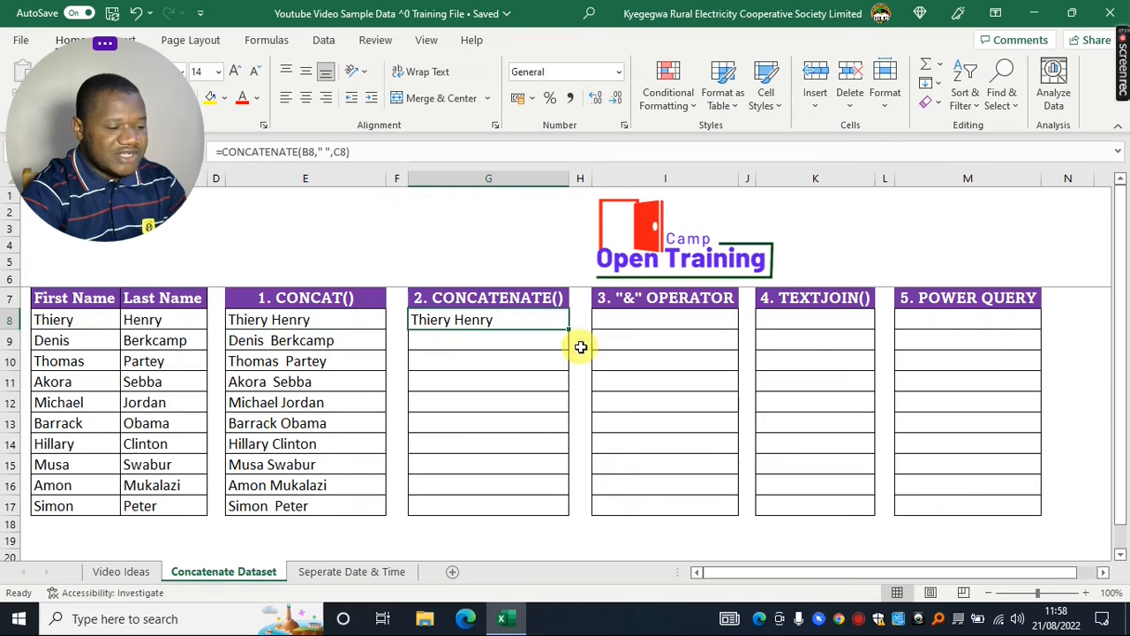
pyautogui.moveTo(570, 328); pyautogui.dragTo(569, 522)
pyautogui.click(471, 381)
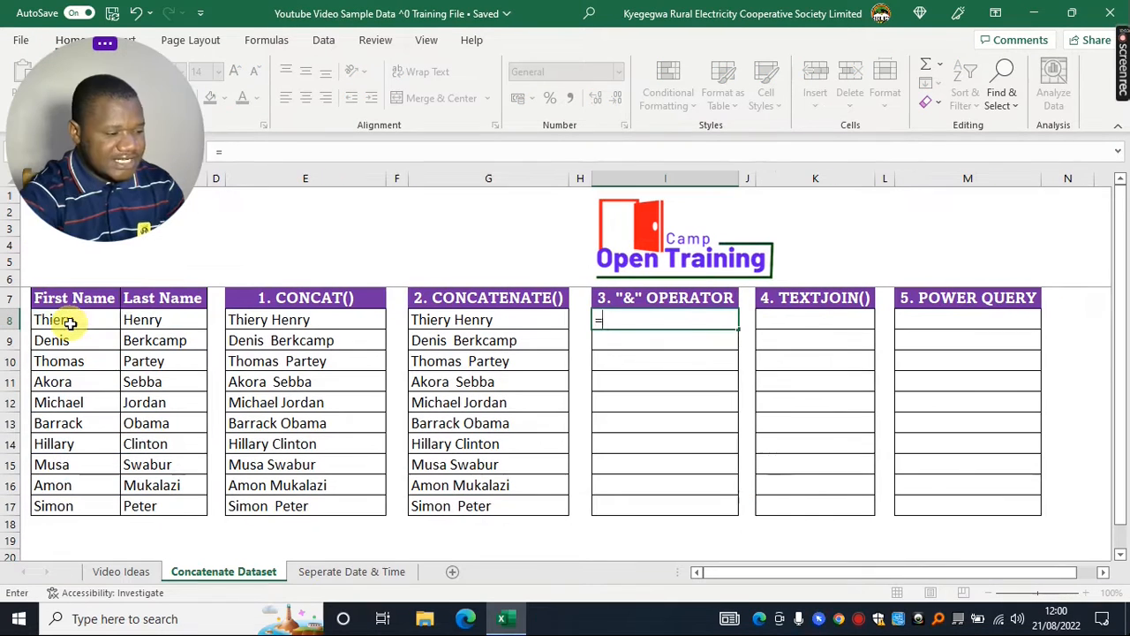
# - Enter the formula =B8&" "&C8 in cell I8 to join the names with the & operator
pyautogui.click(71, 323)
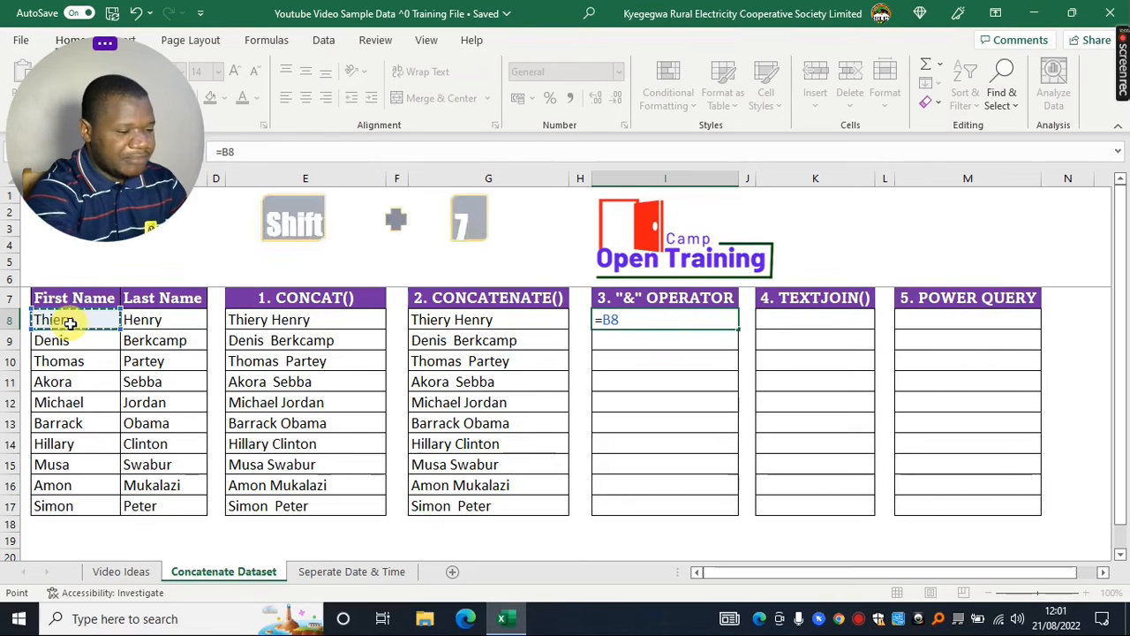
pyautogui.write('&')
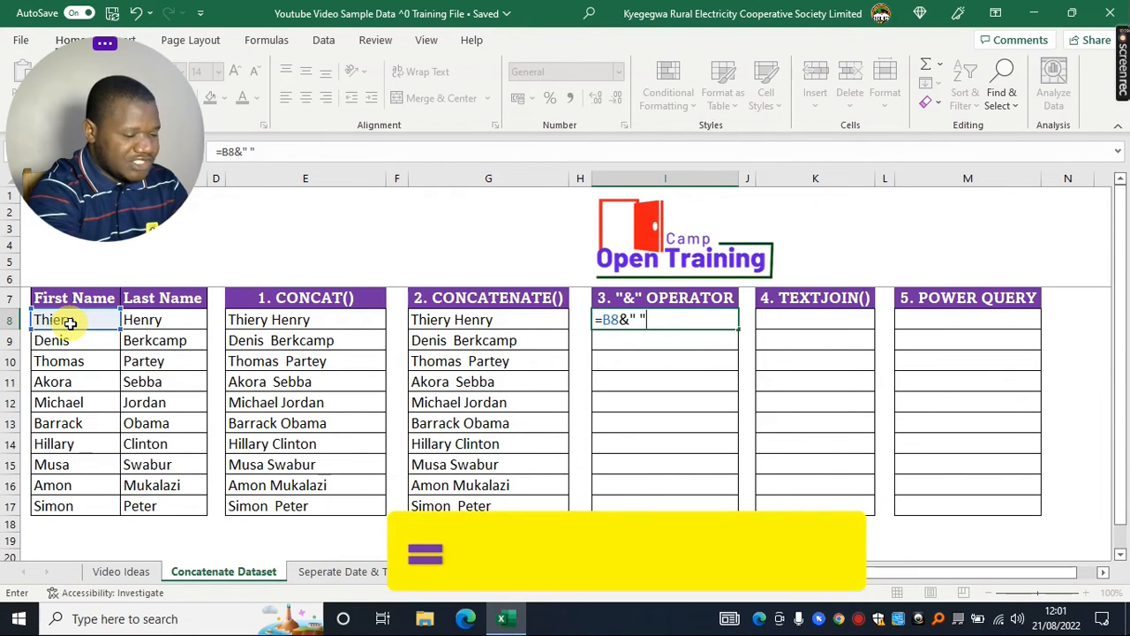
pyautogui.write('&')
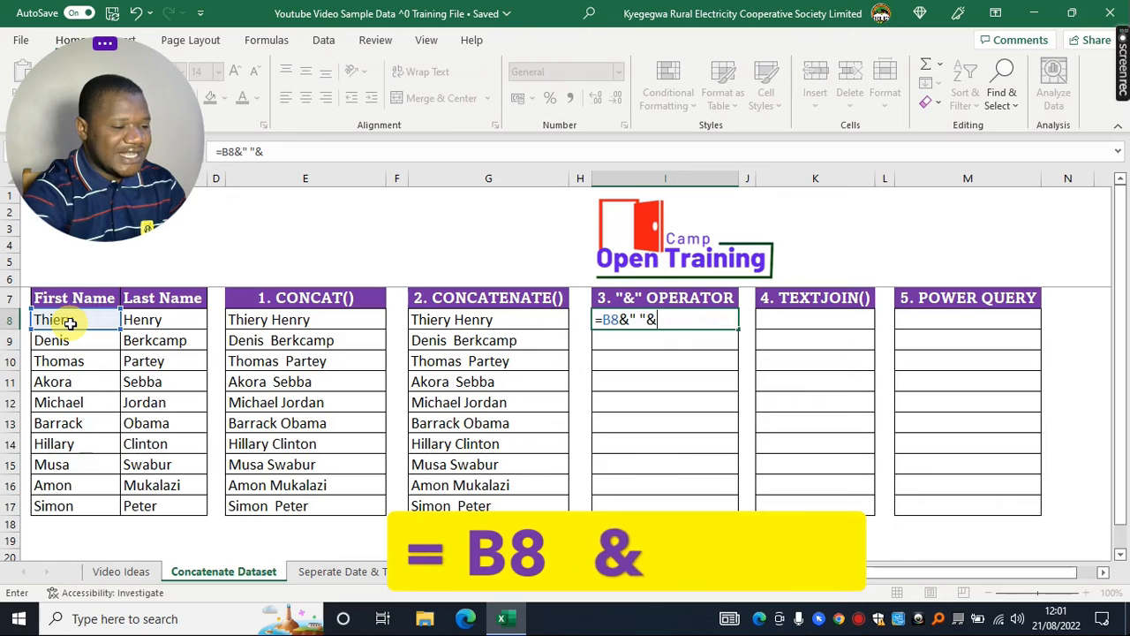
pyautogui.click(151, 323)
pyautogui.press('Return')
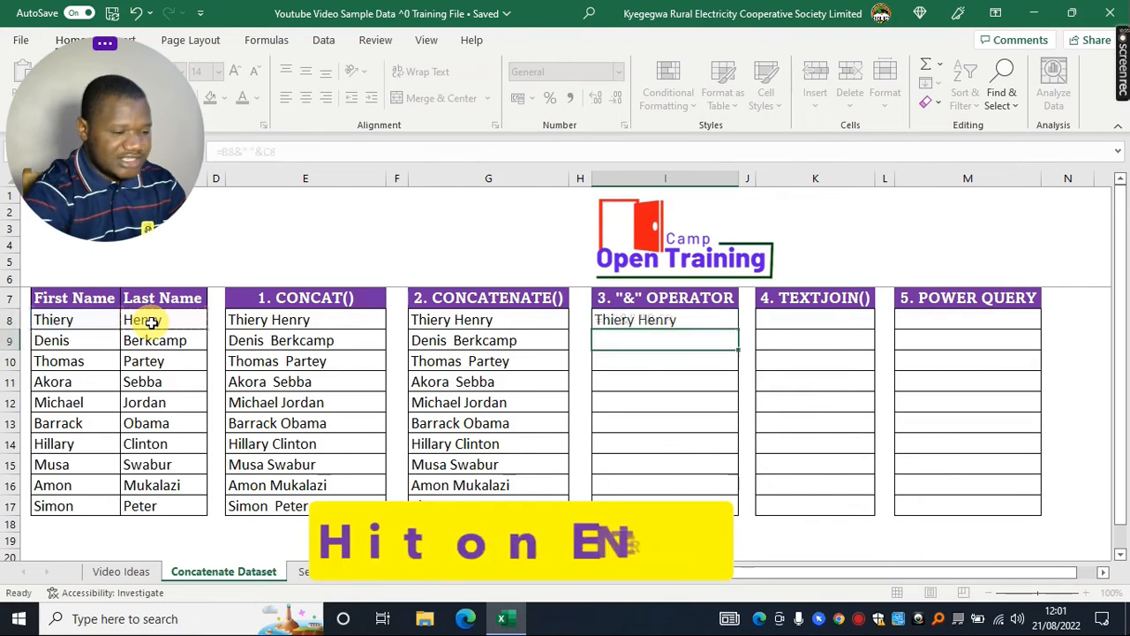
# - Fill the & operator formula from I8 down through I17
pyautogui.click(614, 319)
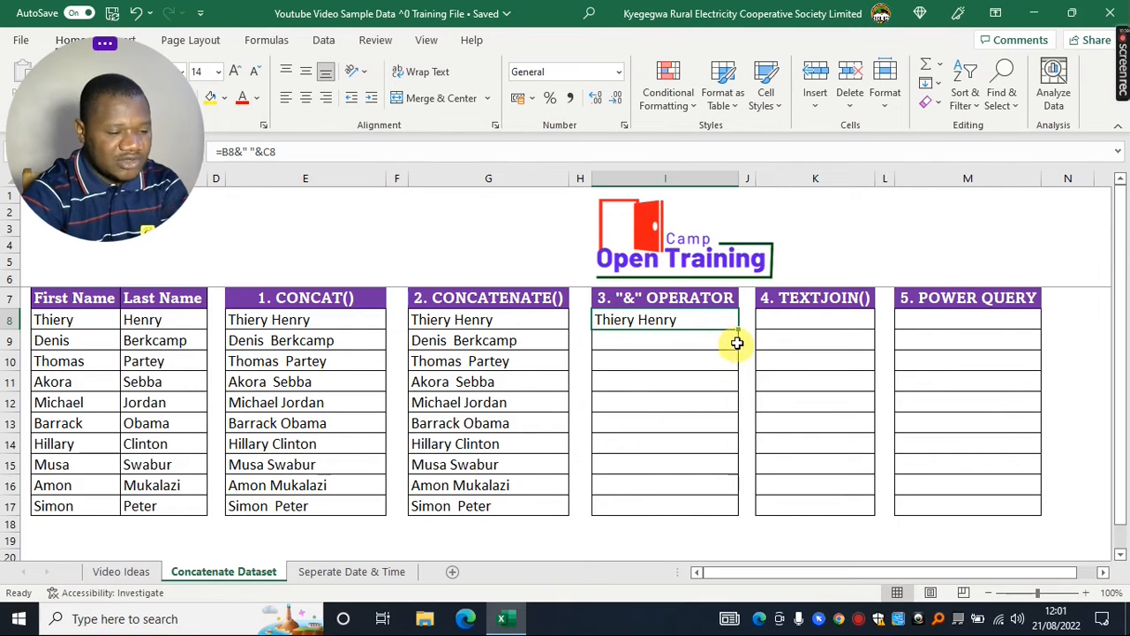
pyautogui.moveTo(738, 330); pyautogui.dragTo(743, 517)
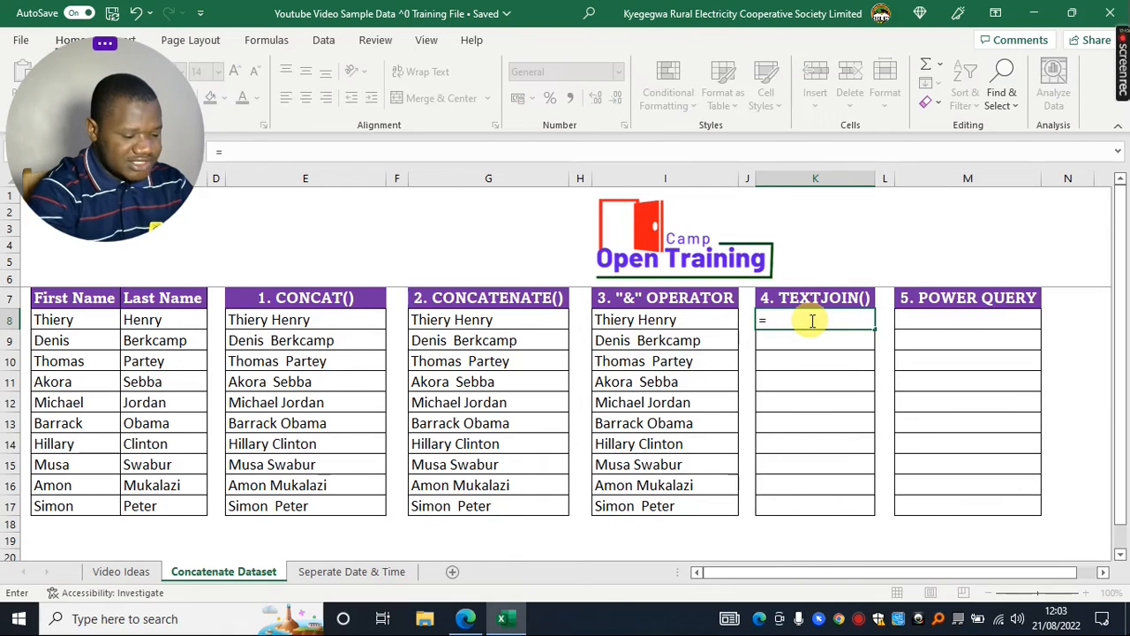
# - Enter the formula =TEXTJOIN(" ",TRUE,B8,C8) in cell K8 to join the names with a space, ignoring empty cells
pyautogui.write('textj')
pyautogui.press('Tab')
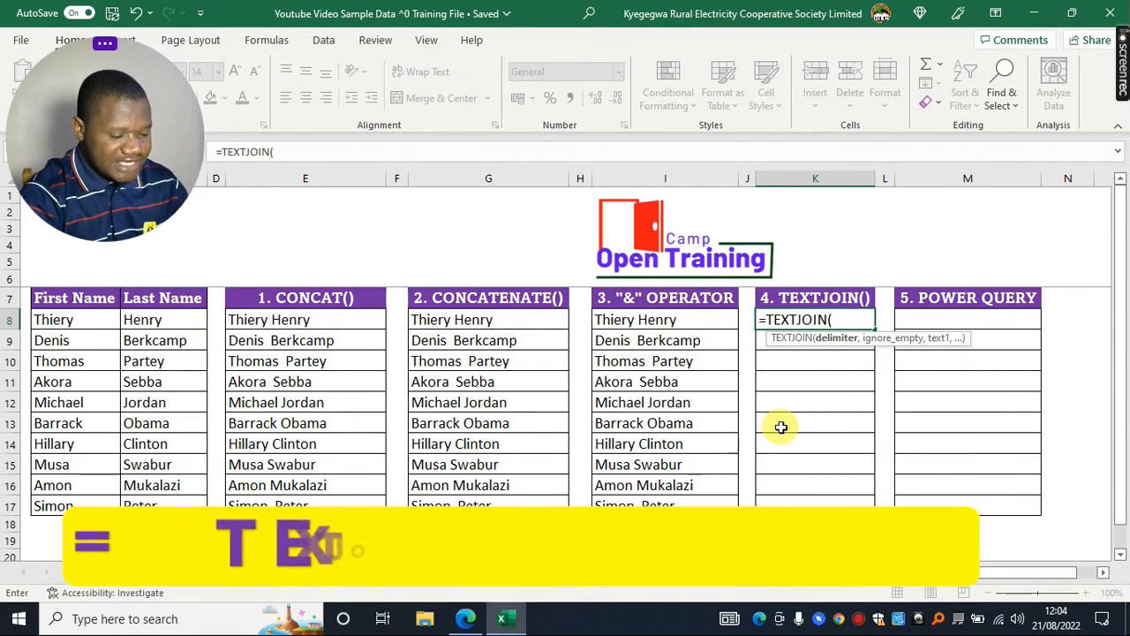
pyautogui.write('" "')
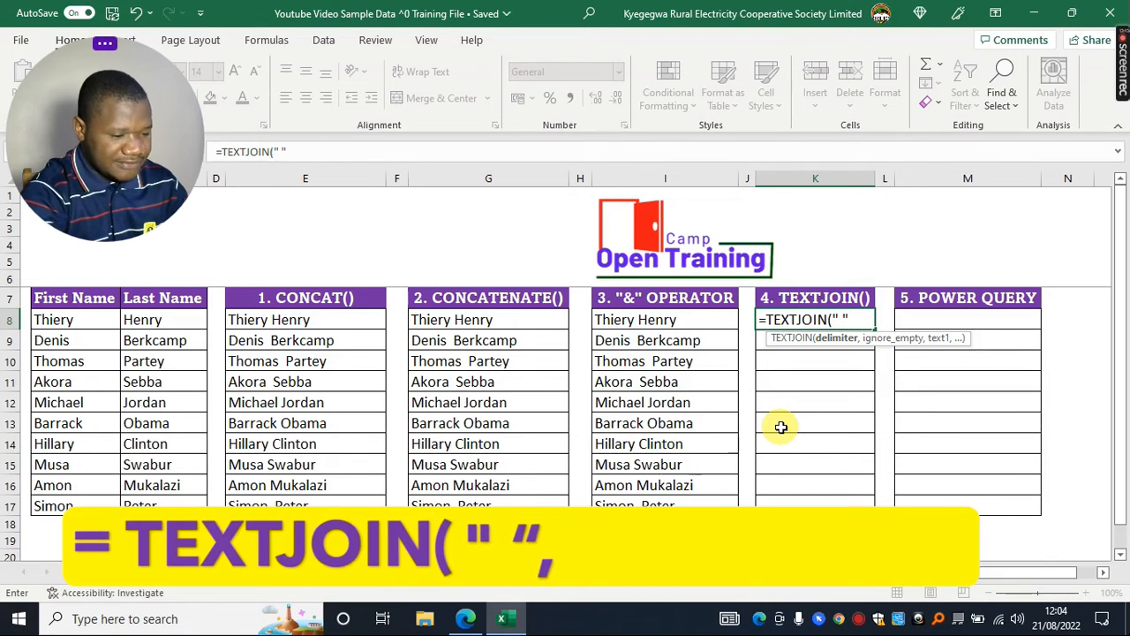
pyautogui.write(',')
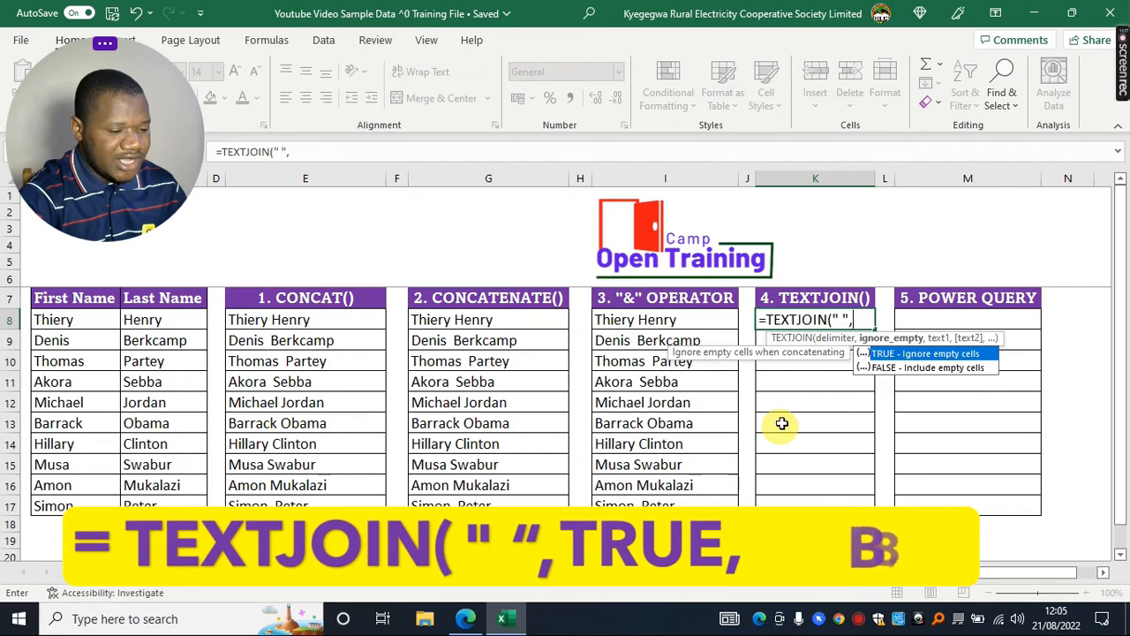
pyautogui.doubleClick(883, 355)
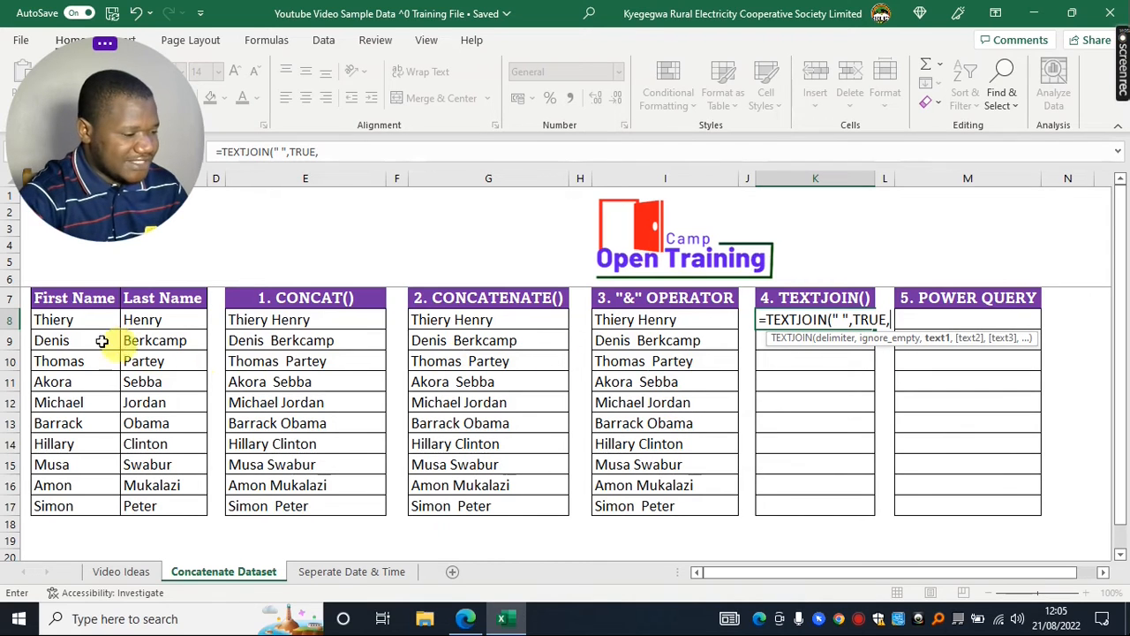
pyautogui.click(68, 322)
pyautogui.click(153, 320)
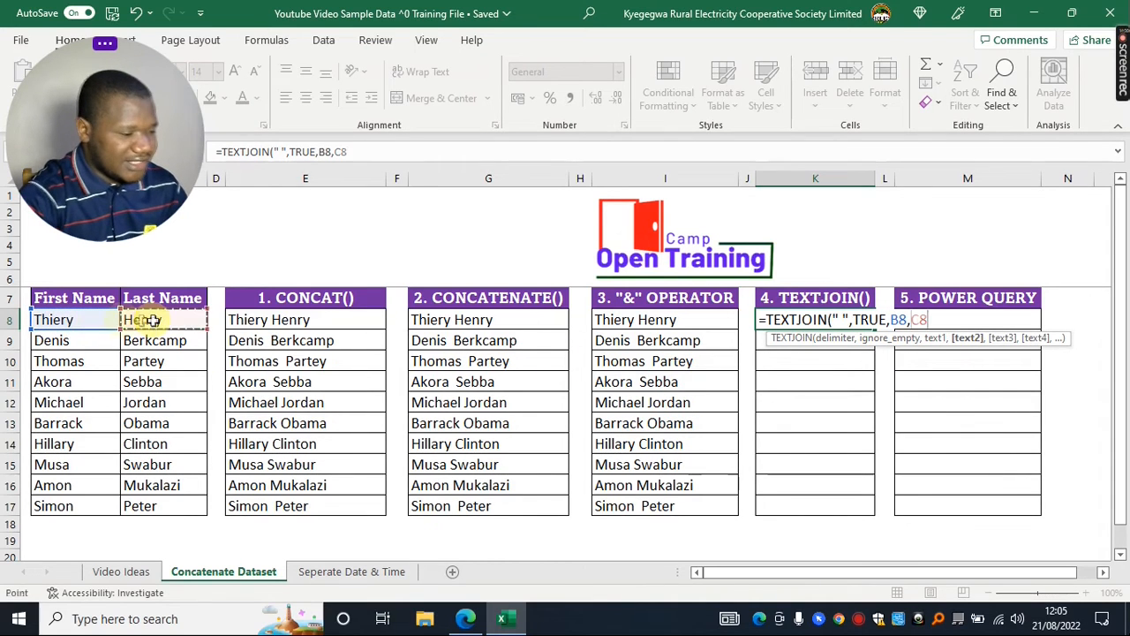
pyautogui.write(')')
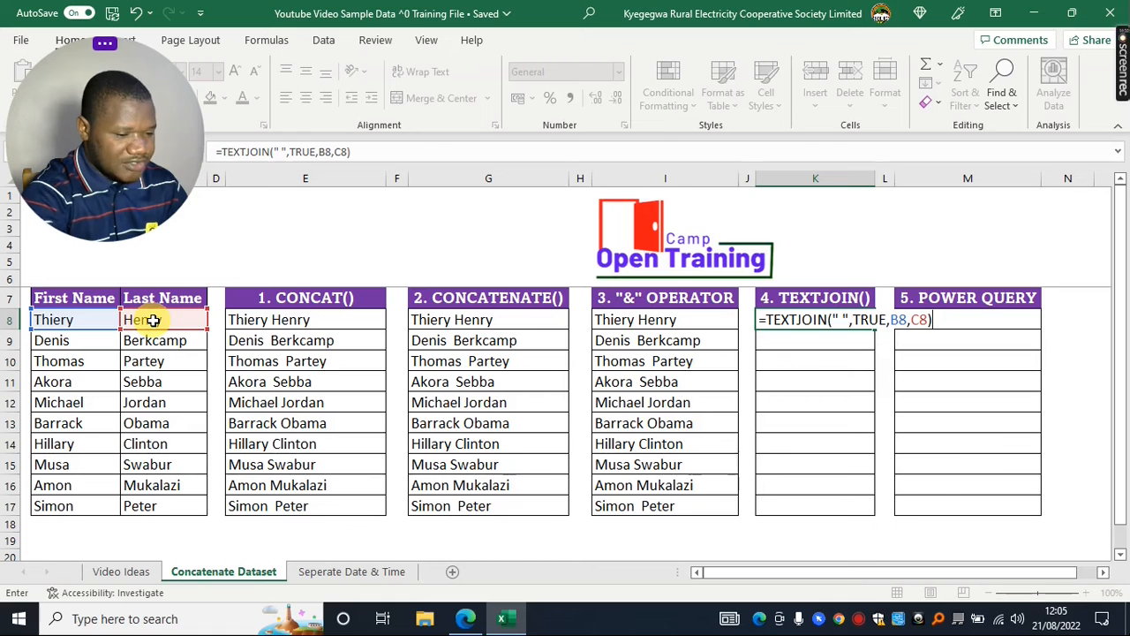
pyautogui.press('Return')
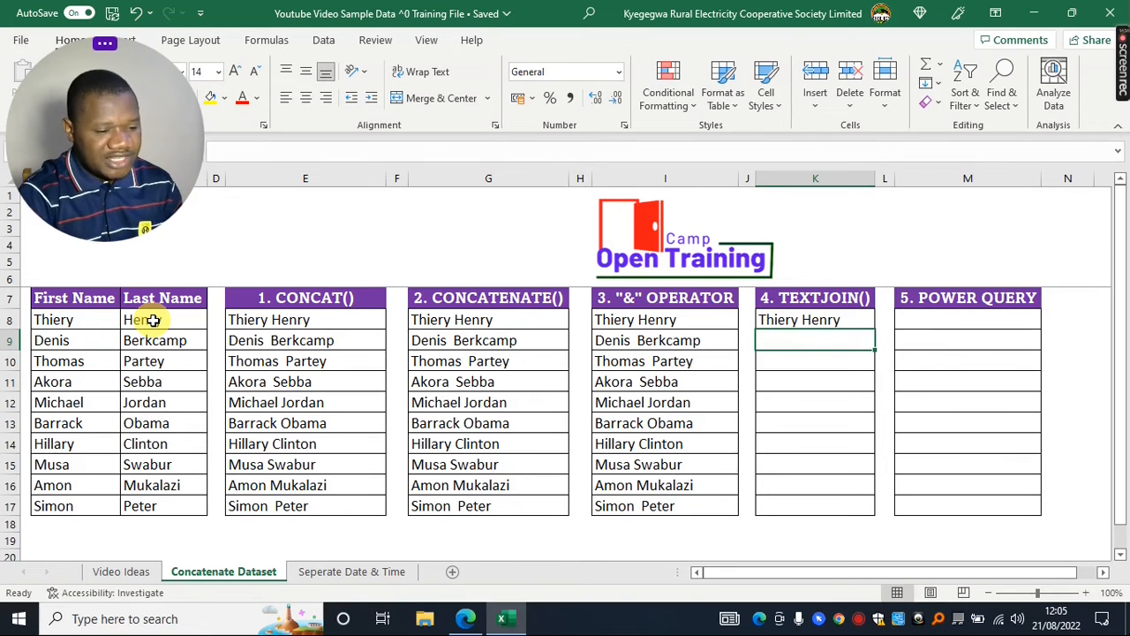
# - Fill the TEXTJOIN formula from K8 down through K17
pyautogui.click(779, 319)
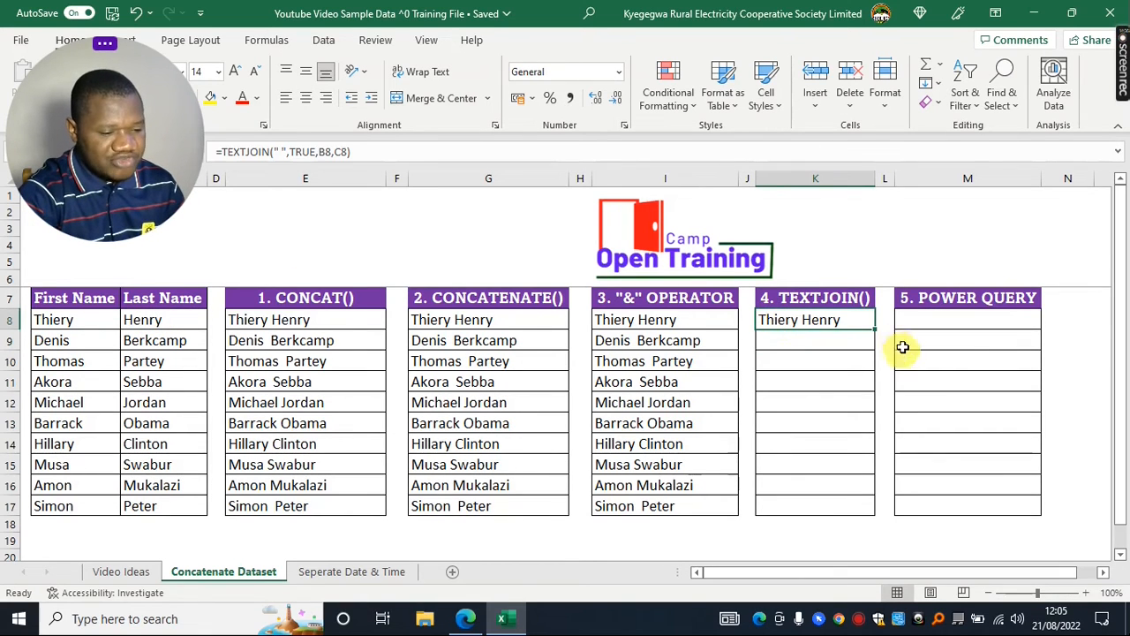
pyautogui.moveTo(873, 328); pyautogui.dragTo(868, 516)
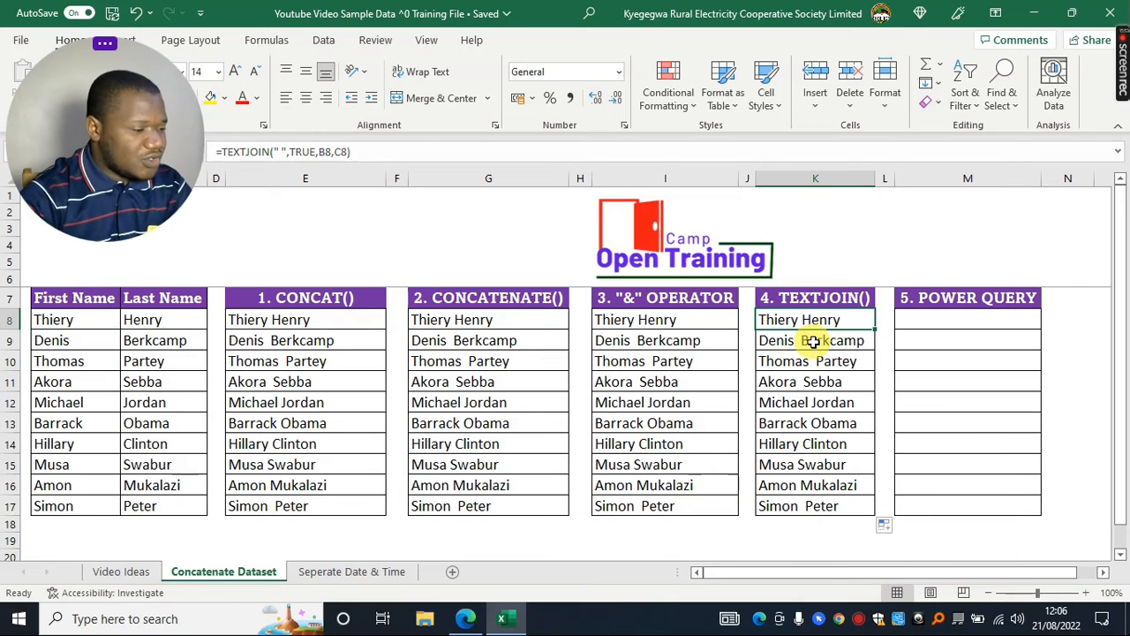
# - Convert the First Name and Last Name range B7:C17 into a table, keeping row 7 as its headers
pyautogui.moveTo(47, 299); pyautogui.dragTo(171, 501)
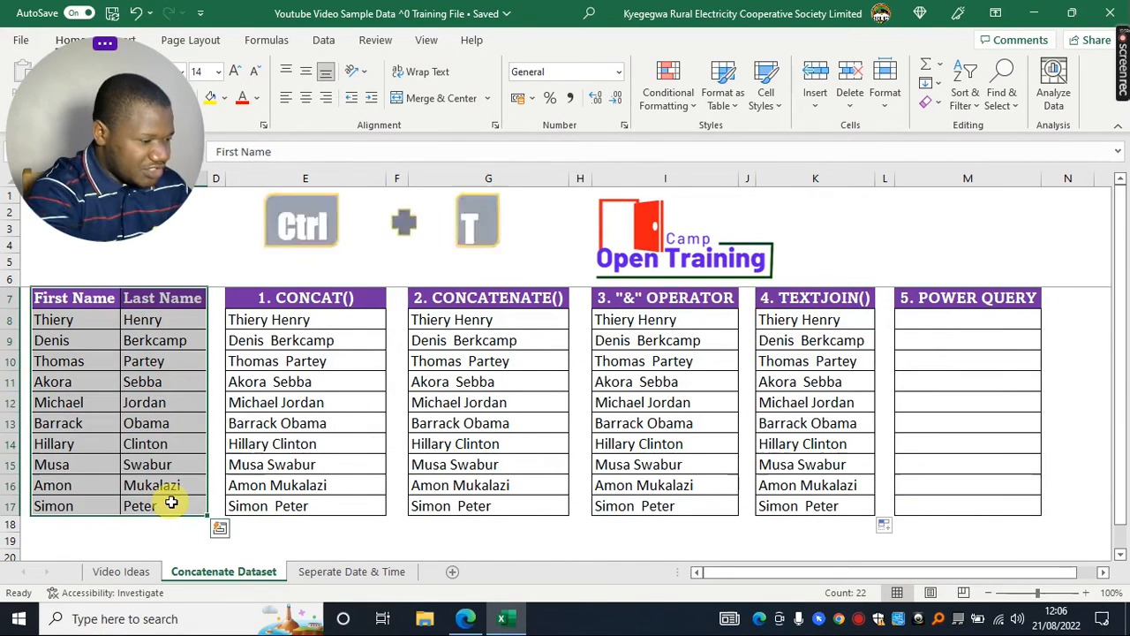
pyautogui.hotkey('ctrl', 't')
pyautogui.moveTo(845, 356); pyautogui.dragTo(338, 334)
pyautogui.click(321, 414)
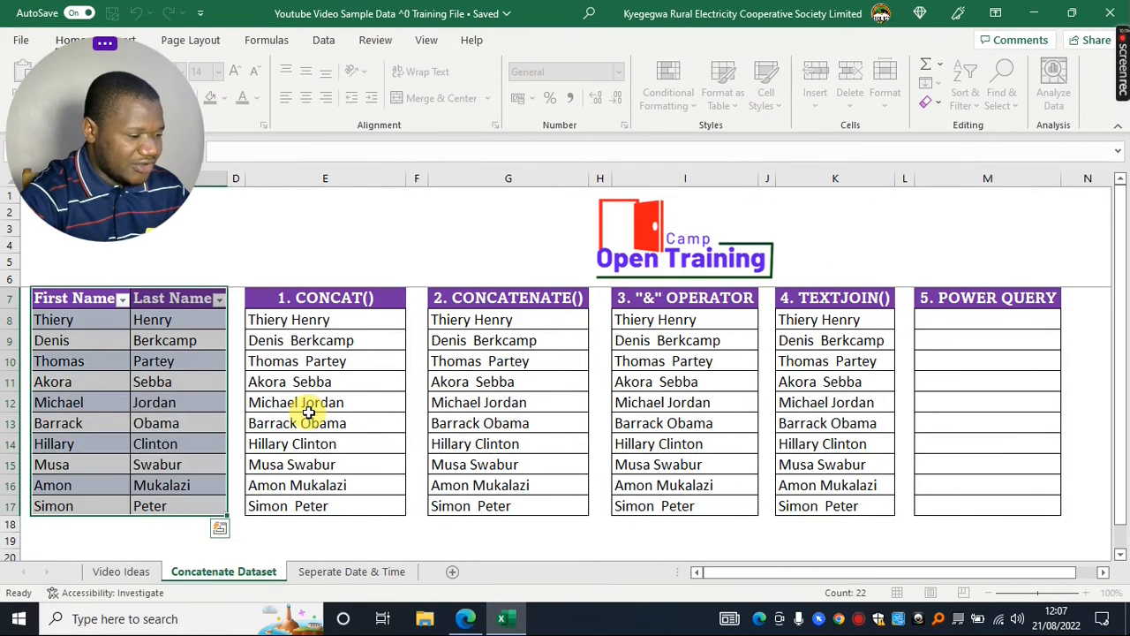
# - Load the First Name and Last Name table into the Power Query Editor as a new query
pyautogui.moveTo(72, 299); pyautogui.dragTo(189, 503)
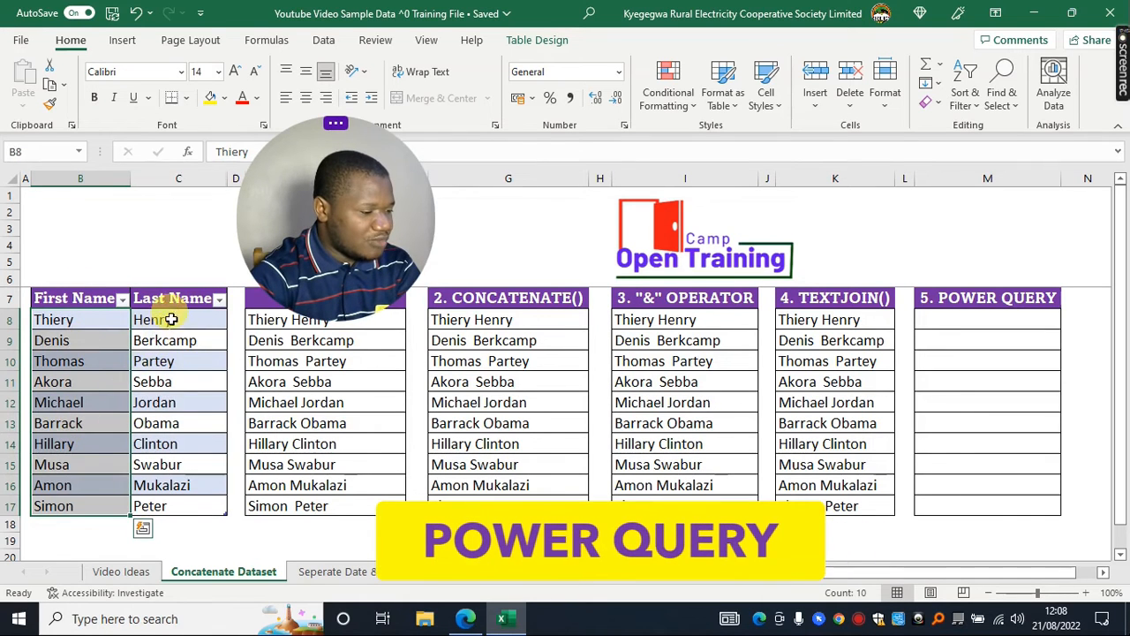
pyautogui.click(172, 425)
pyautogui.click(106, 361)
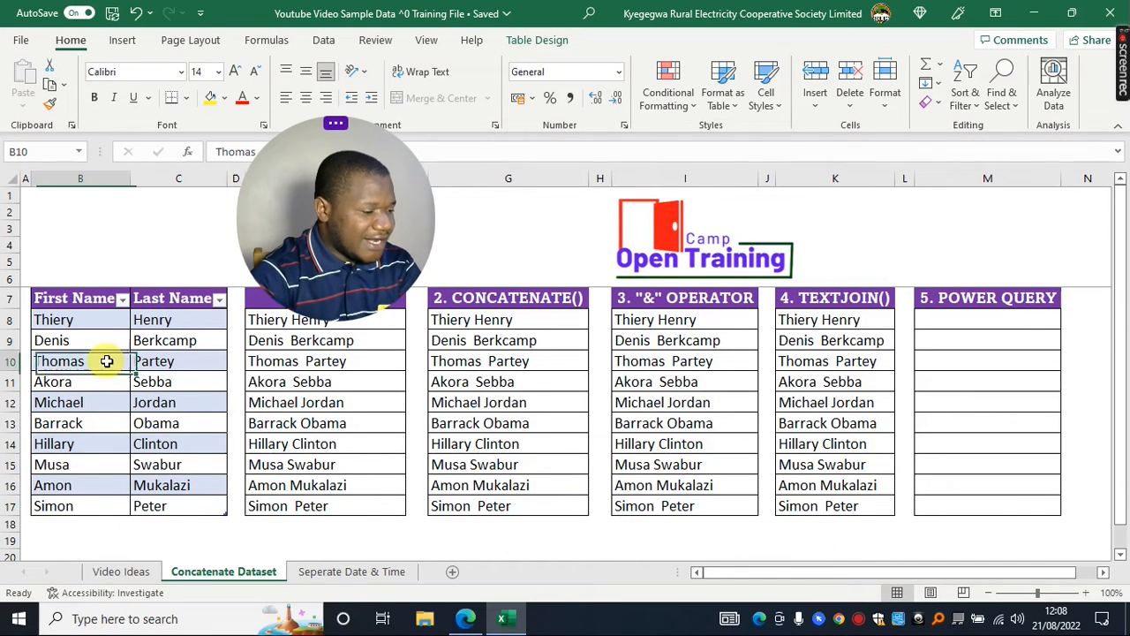
pyautogui.click(325, 41)
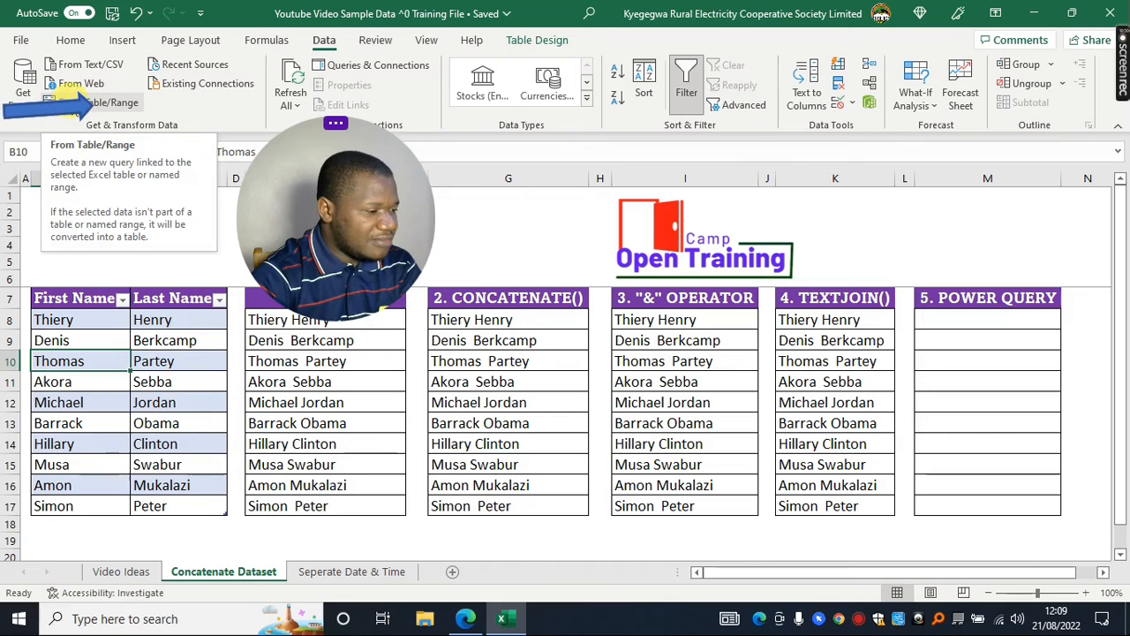
pyautogui.click(97, 102)
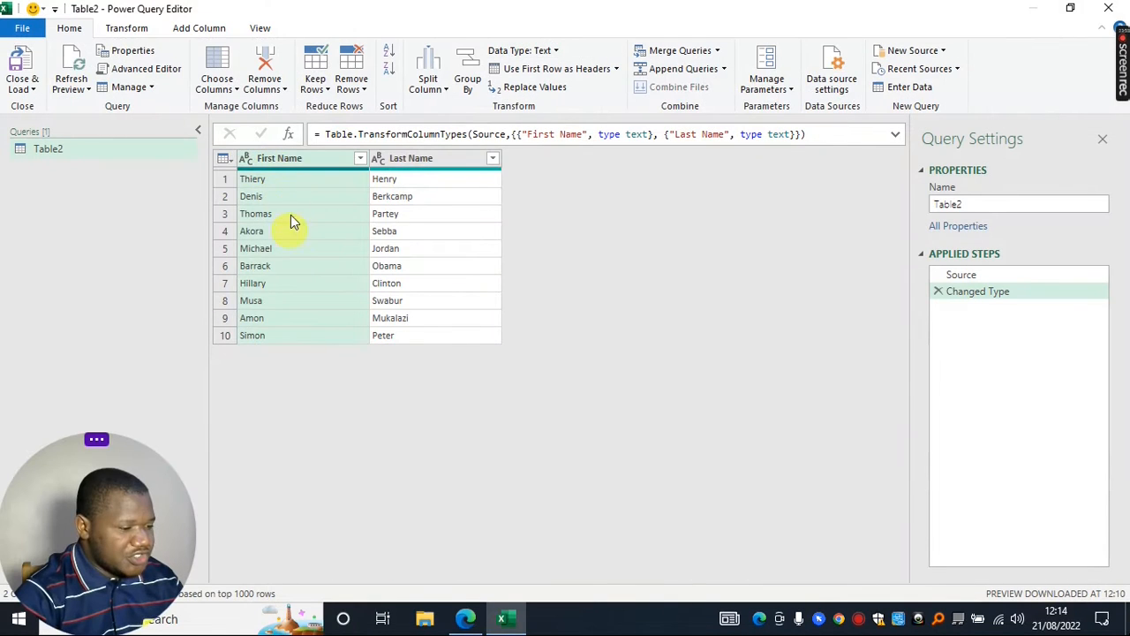
pyautogui.click(411, 161)
pyautogui.click(315, 161)
pyautogui.keyDown('ctrl'); pyautogui.click(424, 159); pyautogui.keyUp('ctrl')
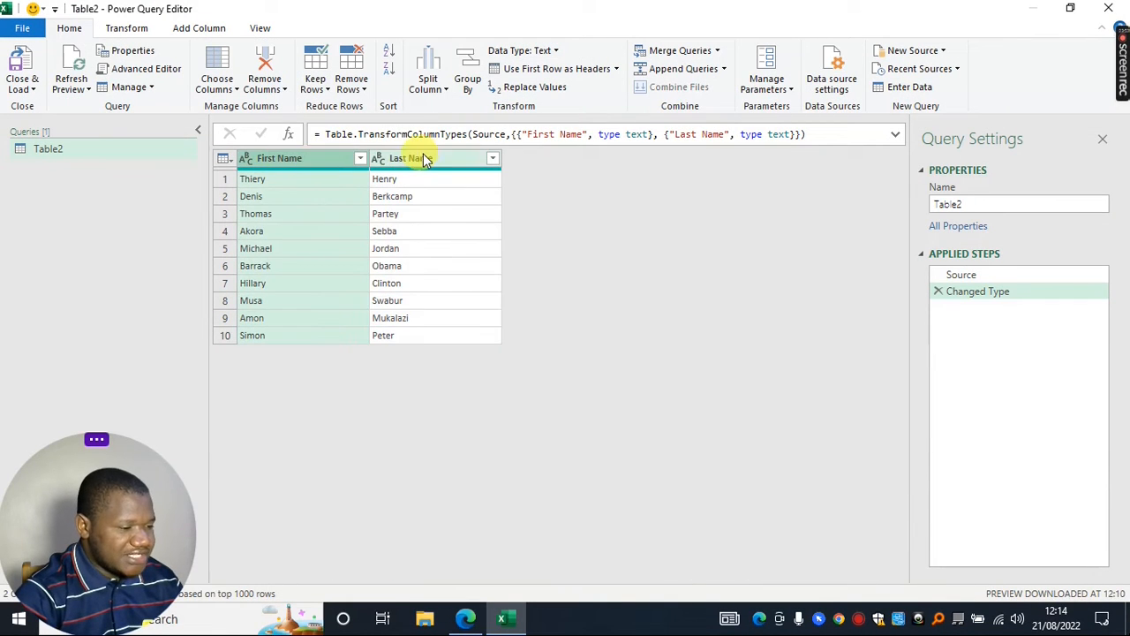
pyautogui.click(428, 159)
pyautogui.click(267, 159)
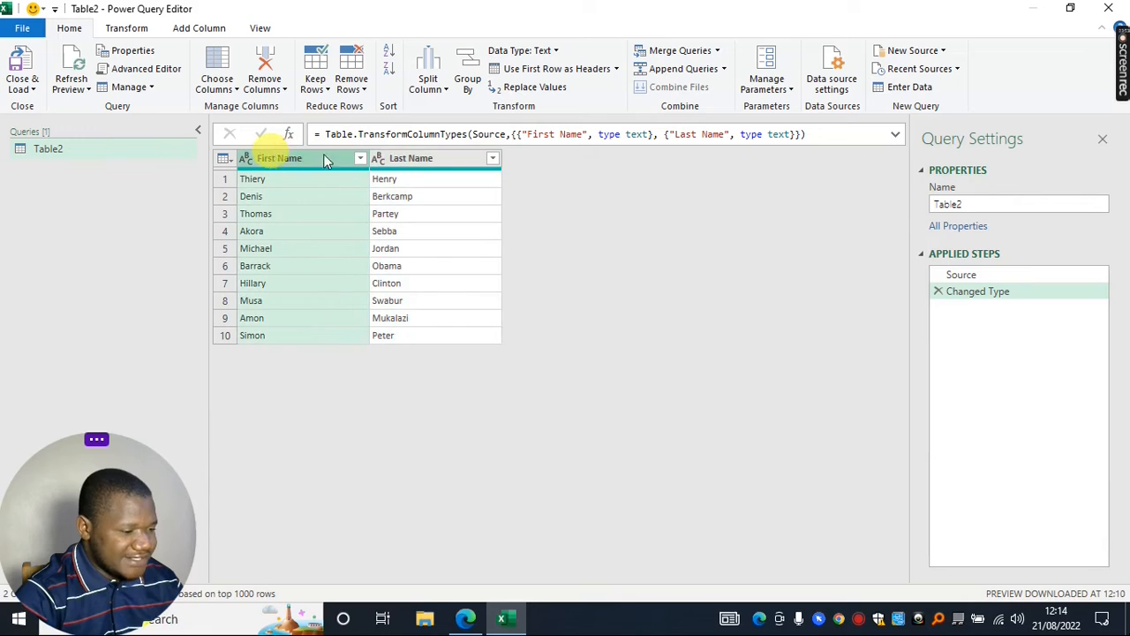
pyautogui.click(415, 159)
pyautogui.click(423, 232)
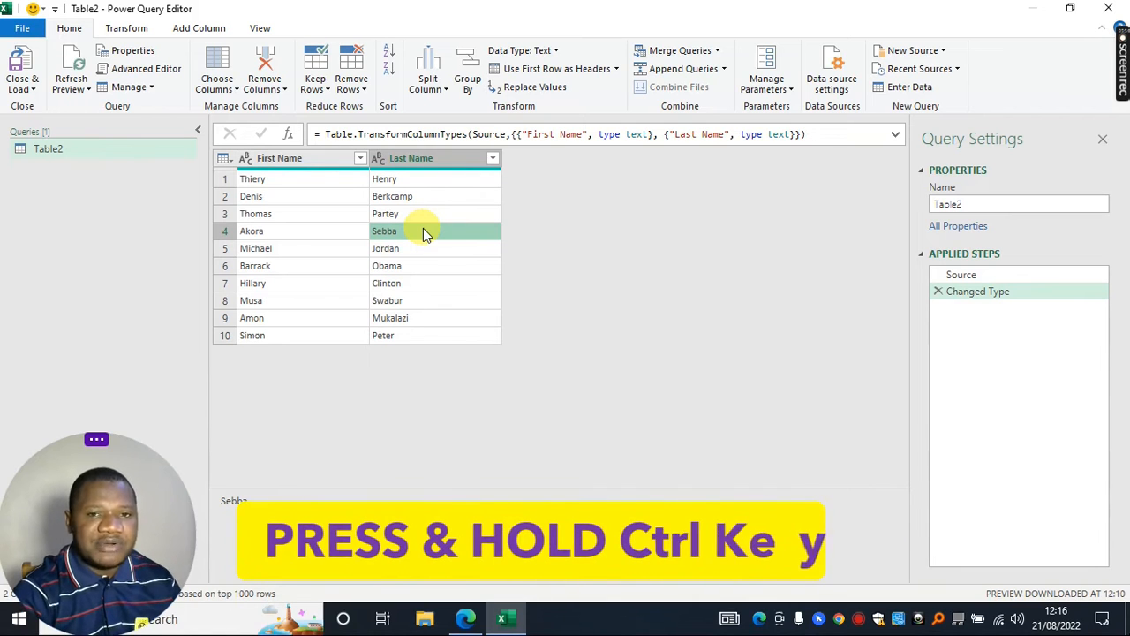
# - Merge the First Name and Last Name columns, in that order, using Space as the separator and Merged as the column name
pyautogui.click(279, 159)
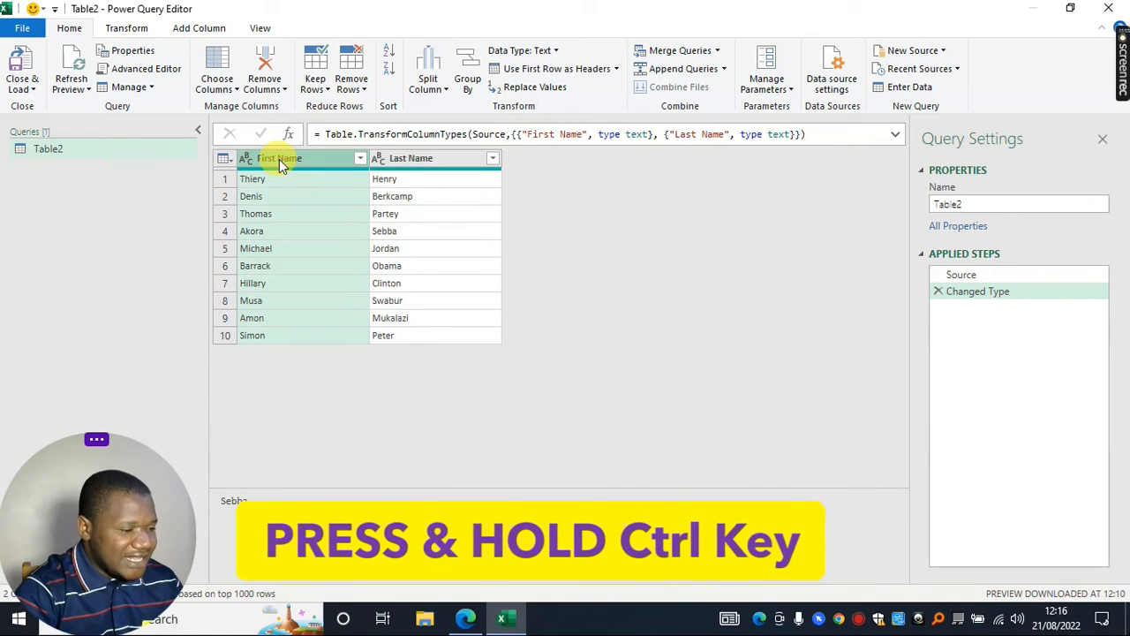
pyautogui.keyDown('ctrl'); pyautogui.click(420, 159); pyautogui.keyUp('ctrl')
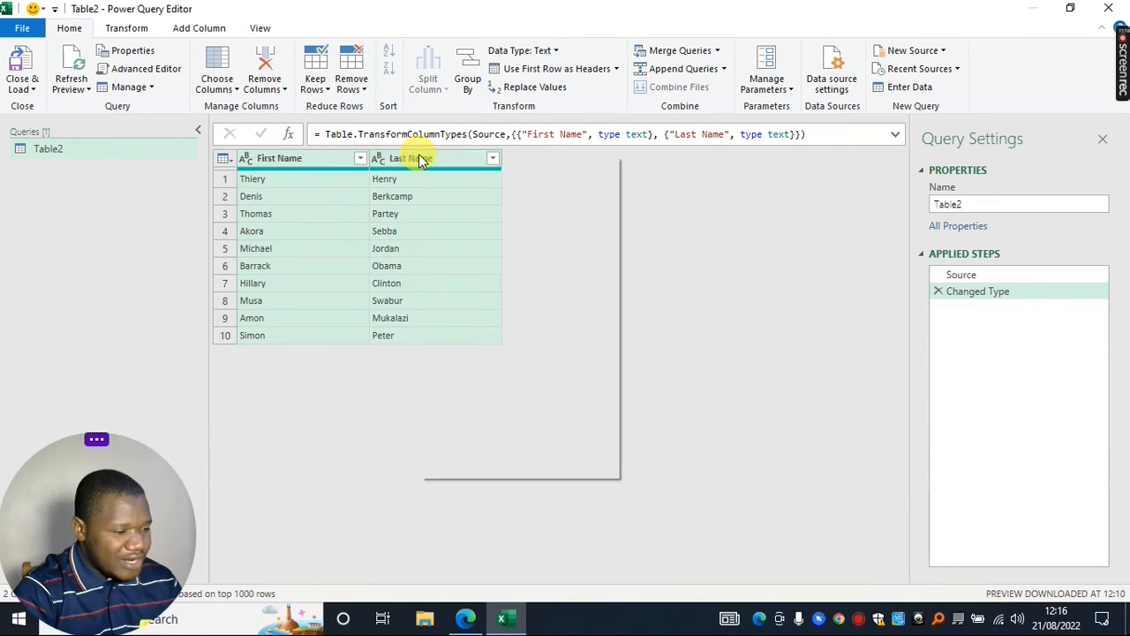
pyautogui.rightClick(419, 160)
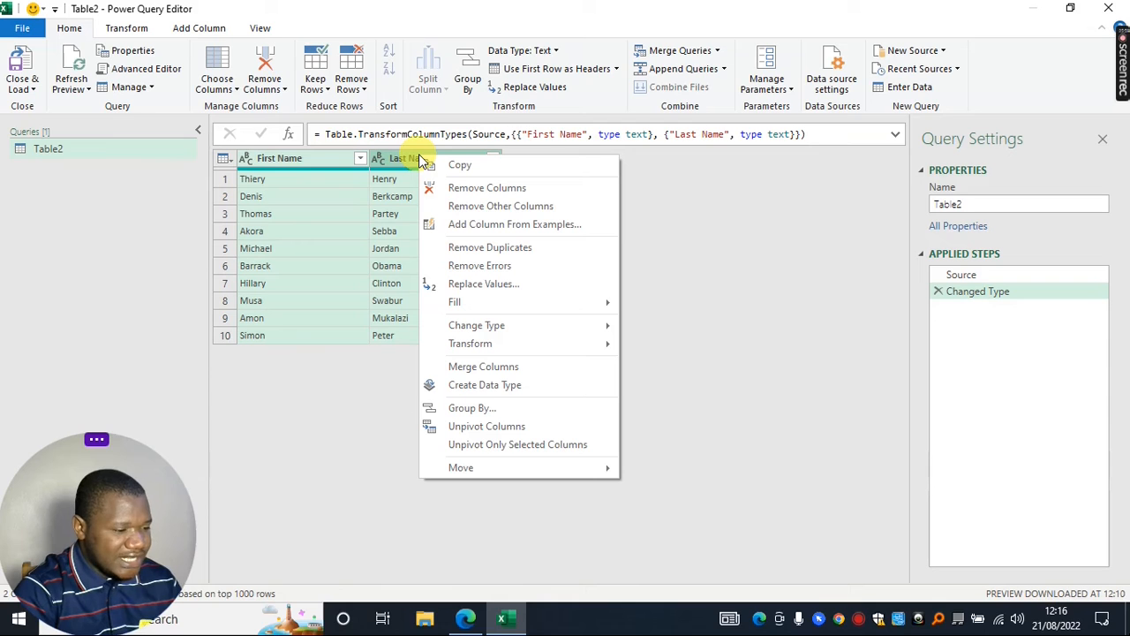
pyautogui.click(483, 366)
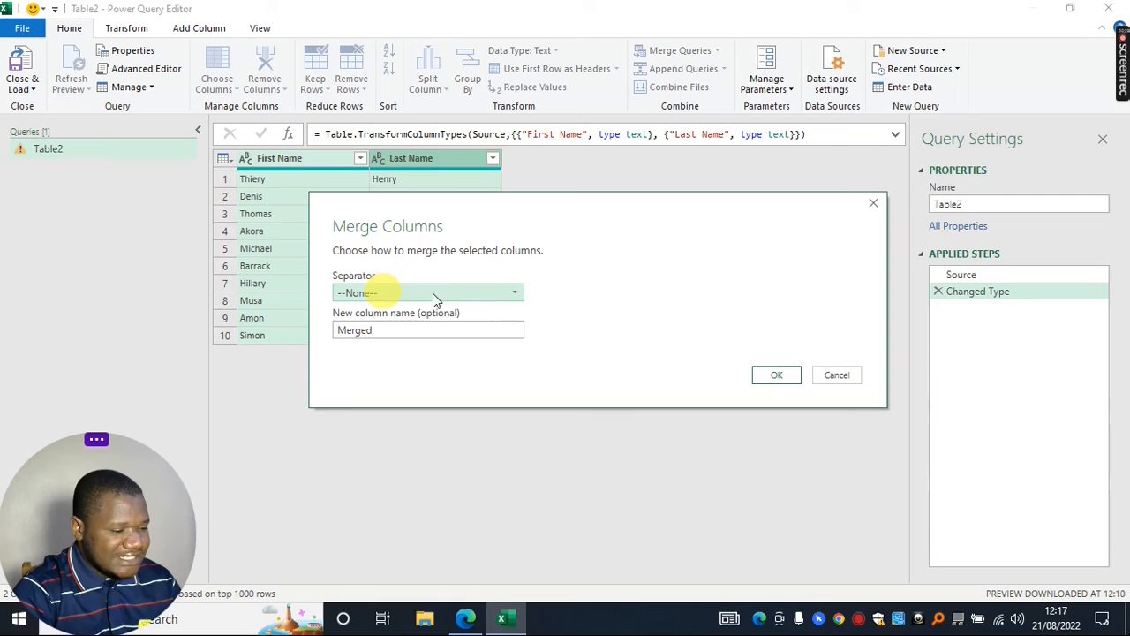
pyautogui.click(507, 295)
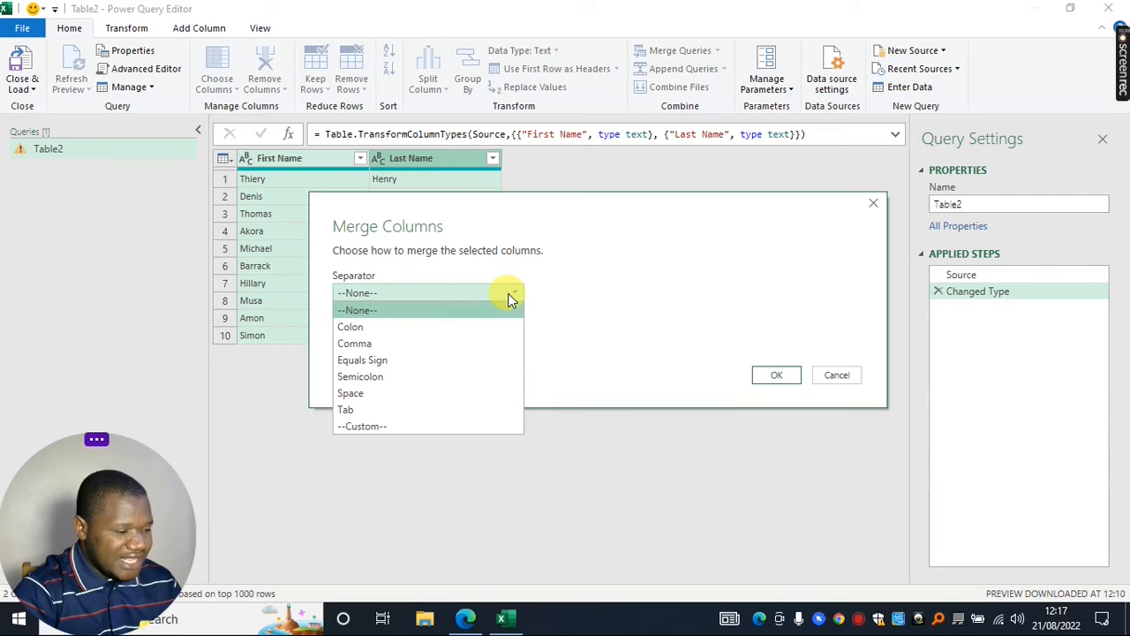
pyautogui.click(351, 394)
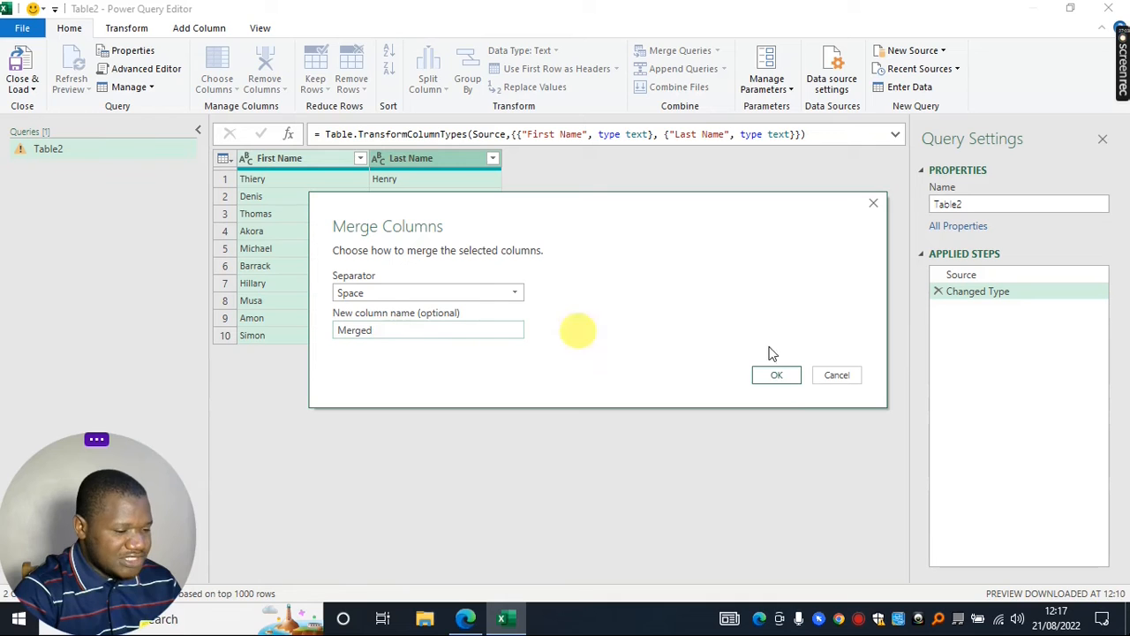
pyautogui.click(778, 378)
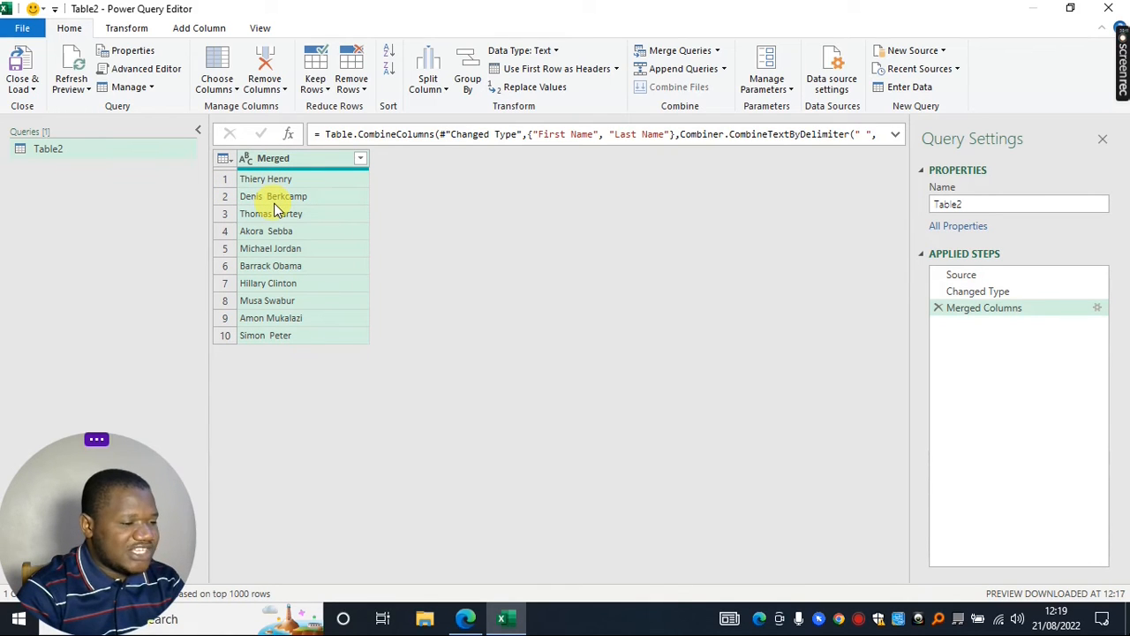
# - Close the query and load it as a table into the existing worksheet Concatenate Dataset at cell M7
pyautogui.click(34, 91)
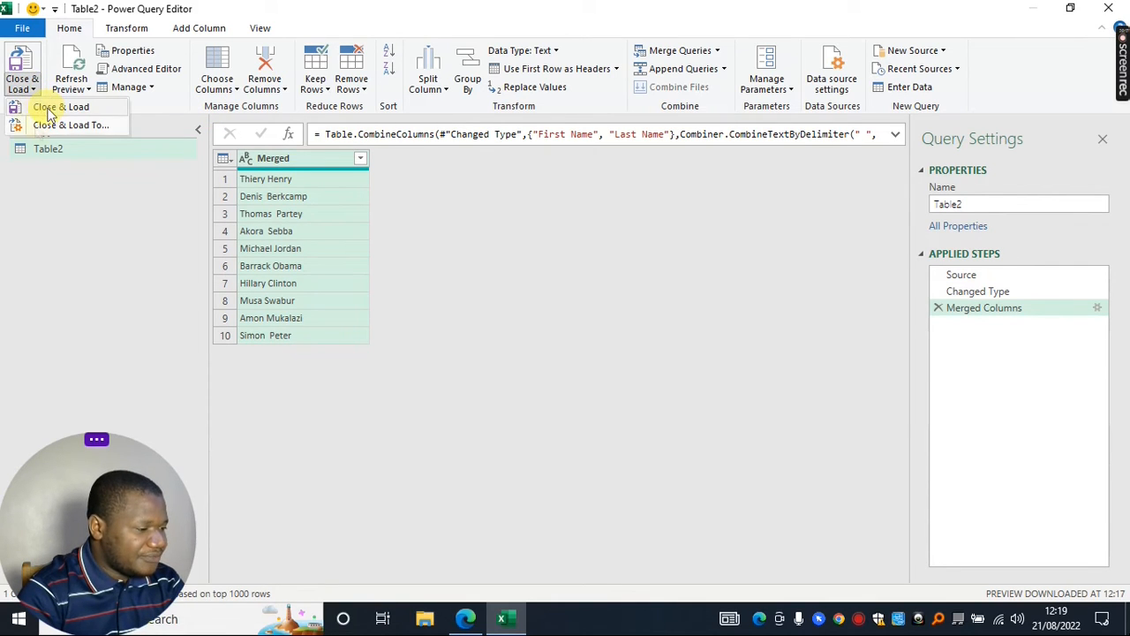
pyautogui.click(39, 125)
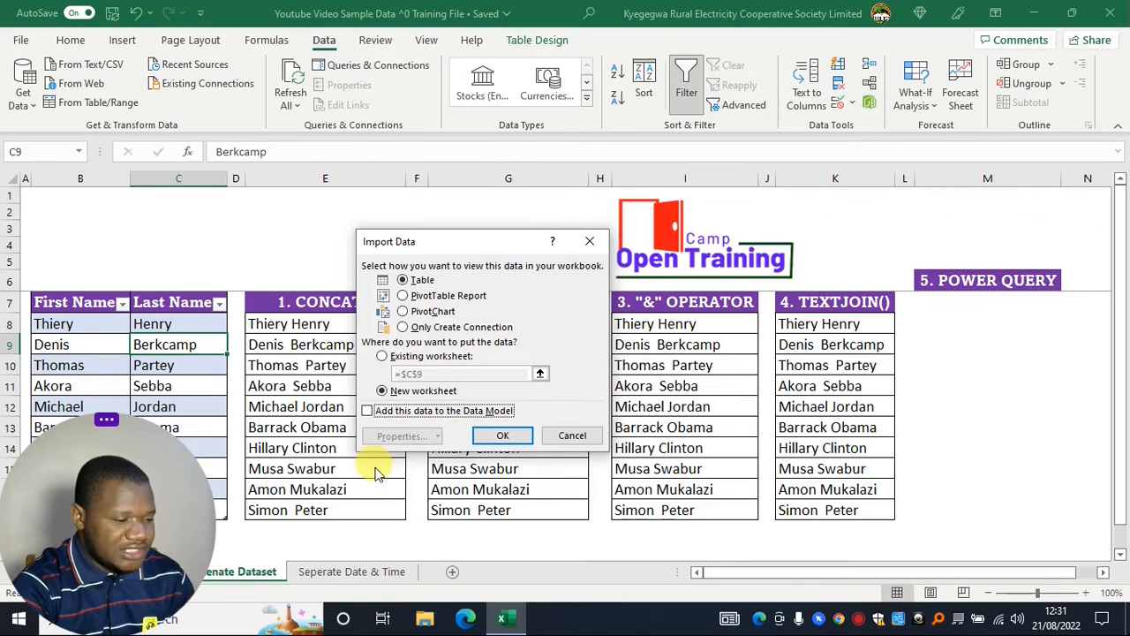
pyautogui.click(384, 358)
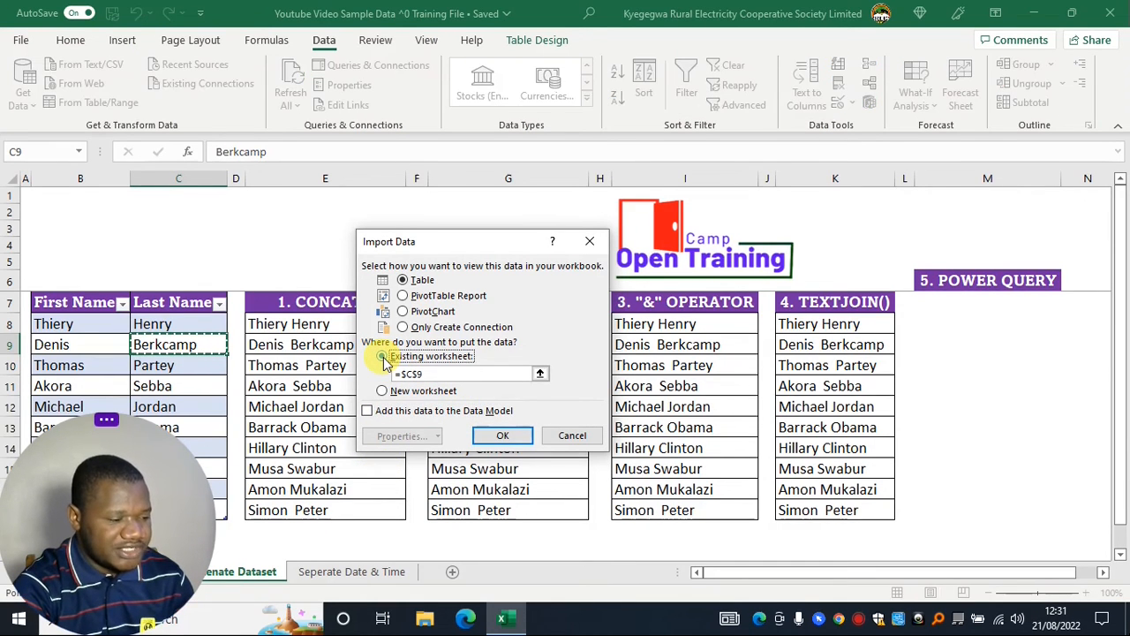
pyautogui.press('BackSpace')
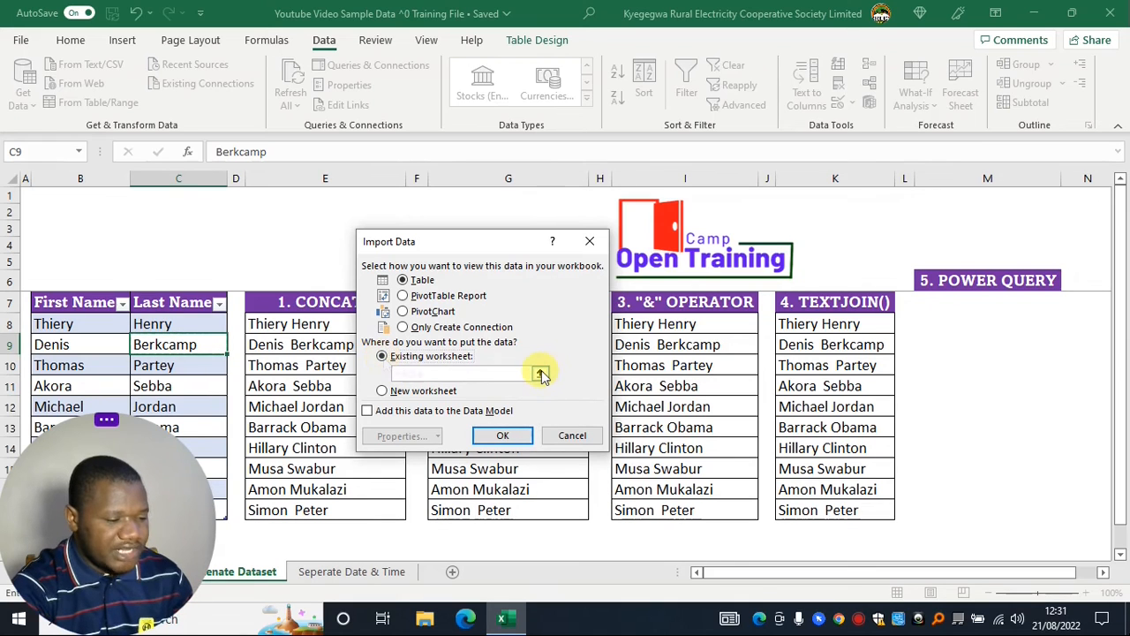
pyautogui.click(541, 374)
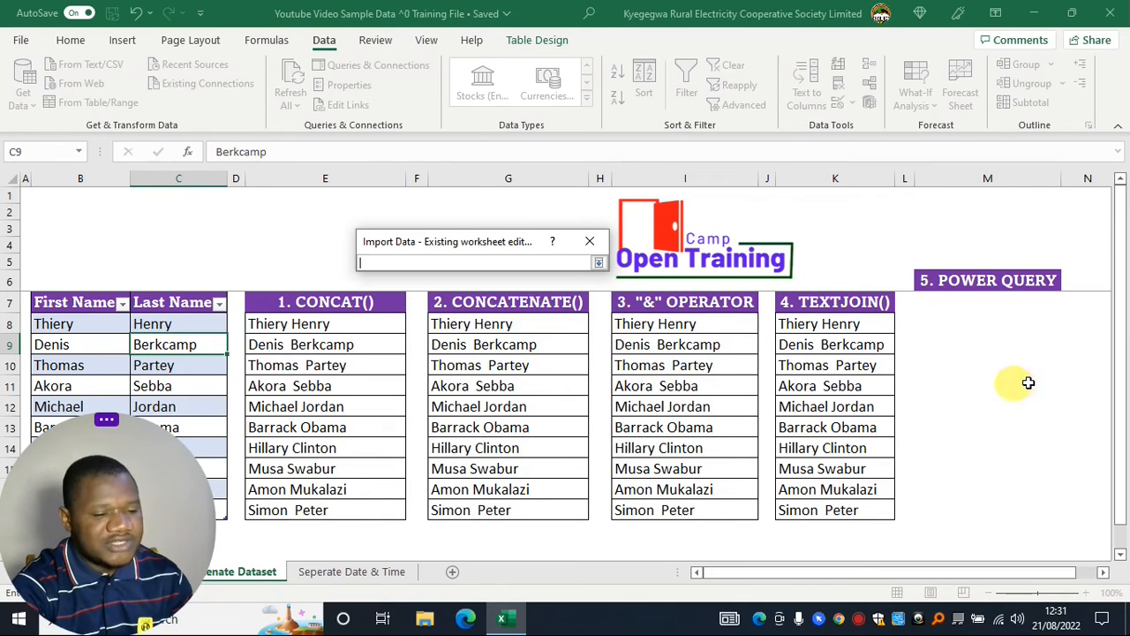
pyautogui.click(969, 304)
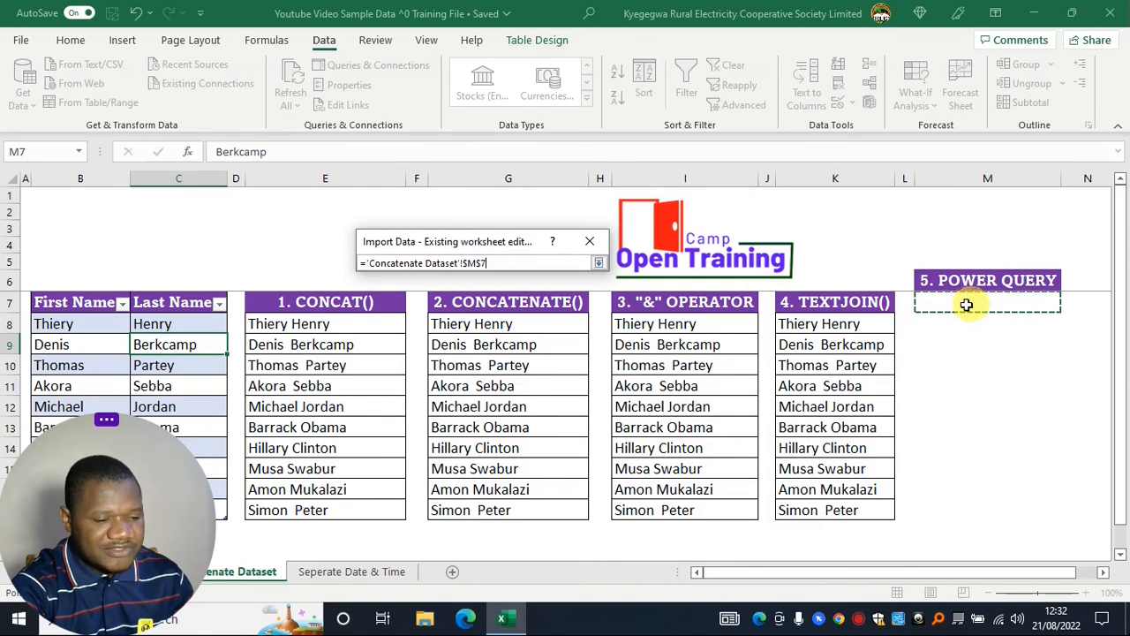
pyautogui.click(598, 262)
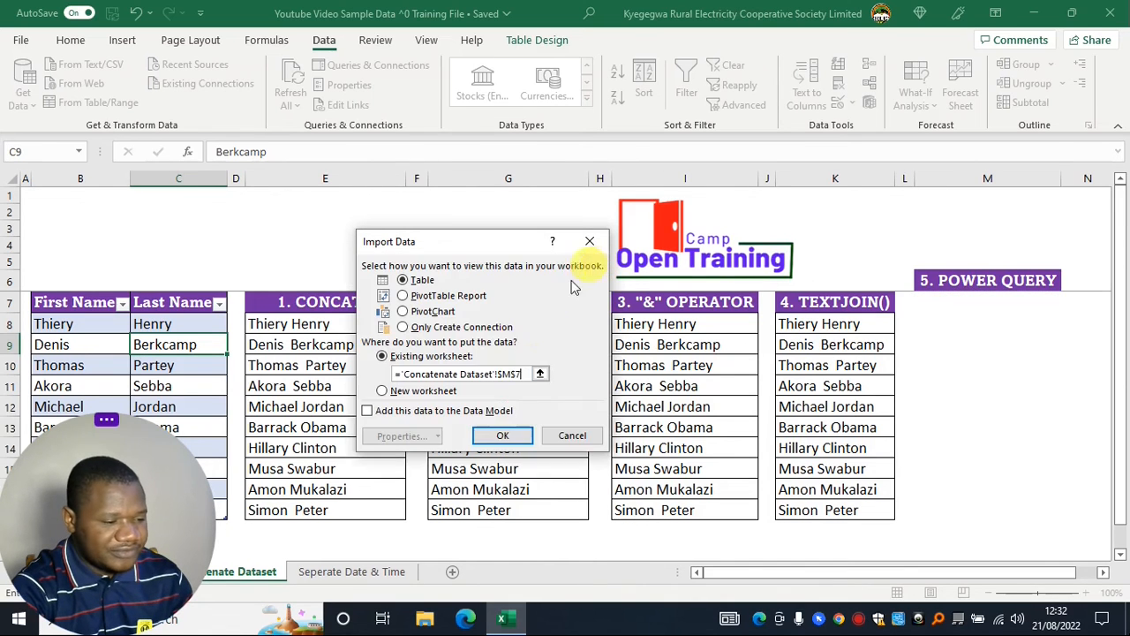
pyautogui.click(500, 436)
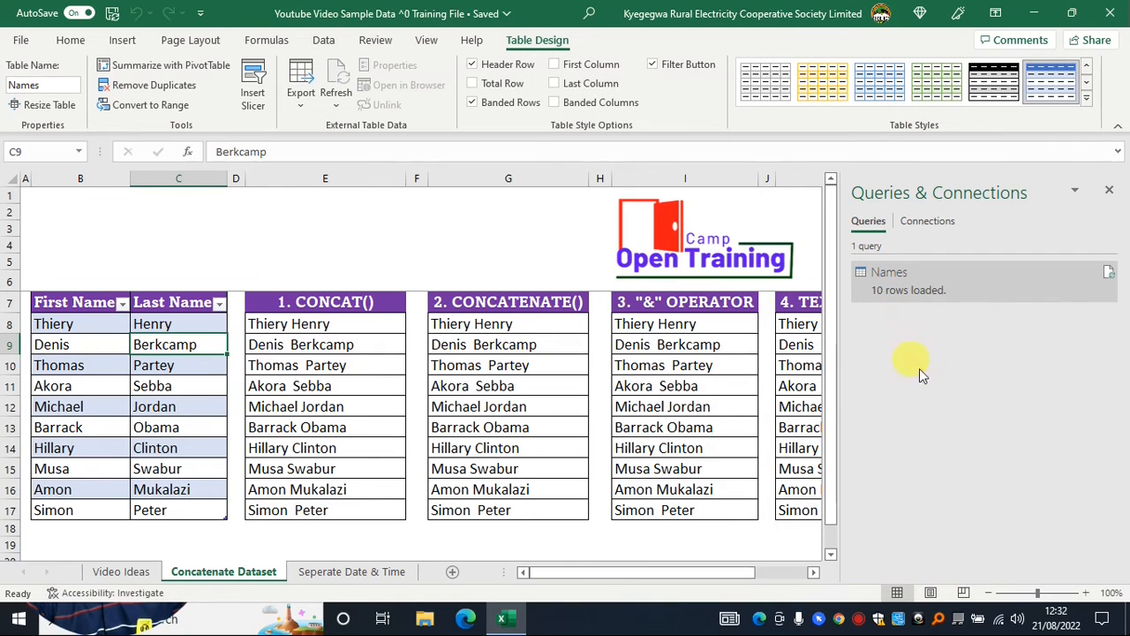
# - Close the Queries & Connections pane and look over the merged names loaded in column M
pyautogui.click(1109, 192)
pyautogui.moveTo(935, 303); pyautogui.dragTo(951, 502)
pyautogui.click(961, 367)
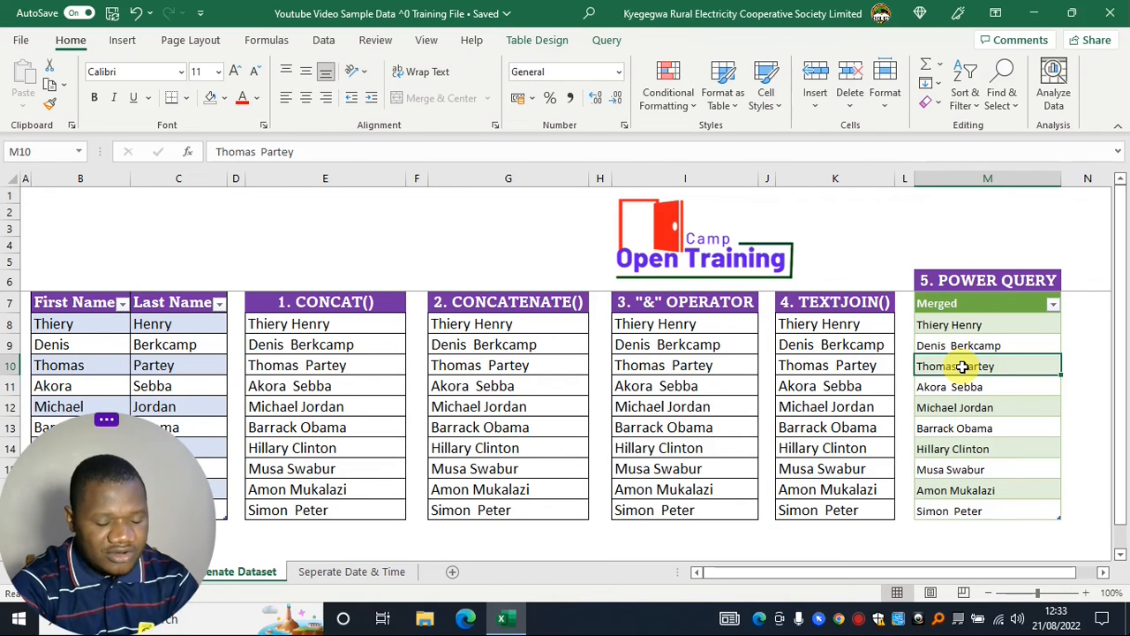